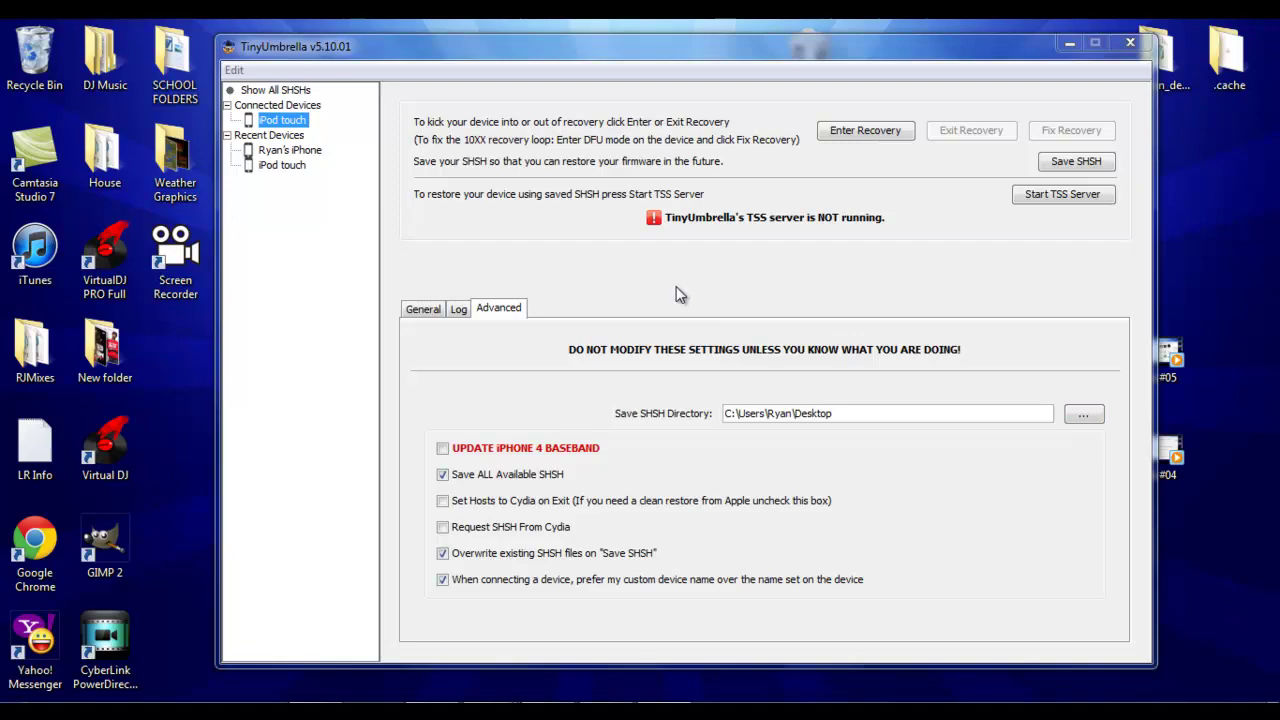
Check the advanced settings and browse for the SHSH save directory, dismissing the folder selection without choosing another folder.
{"action": "left_click", "coordinate": [499, 308]}
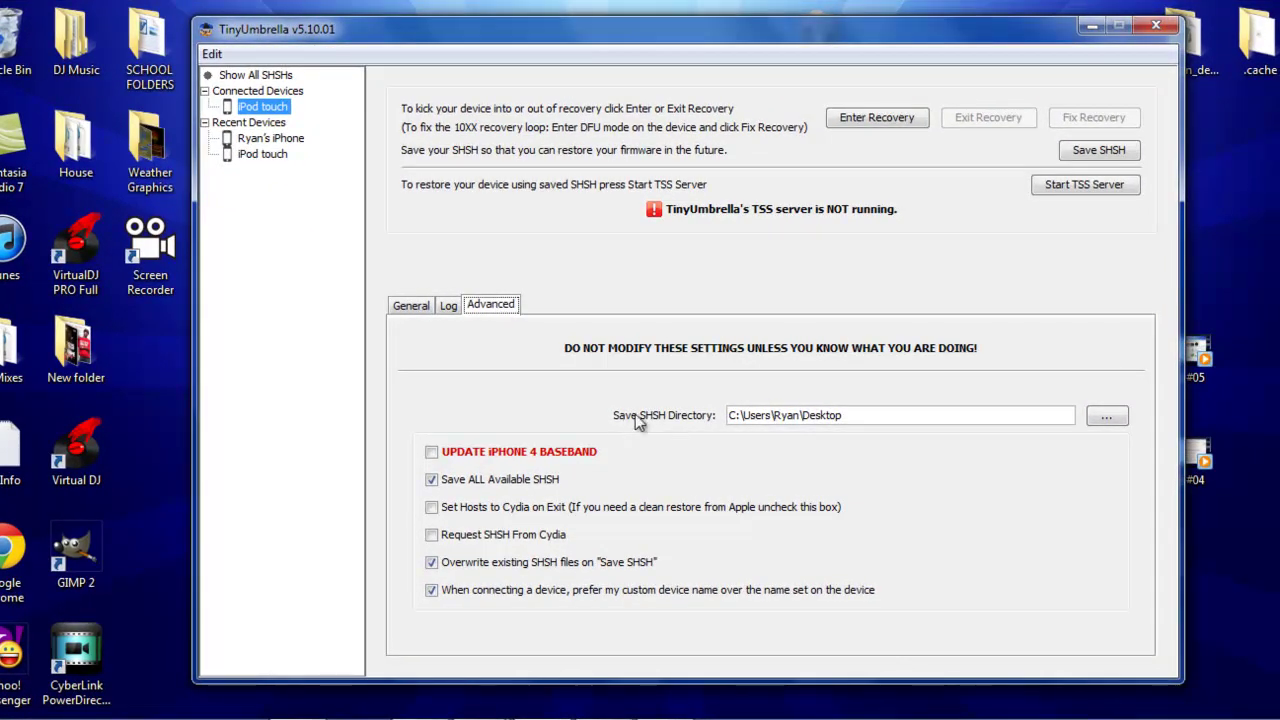
{"action": "left_click", "coordinate": [1106, 413]}
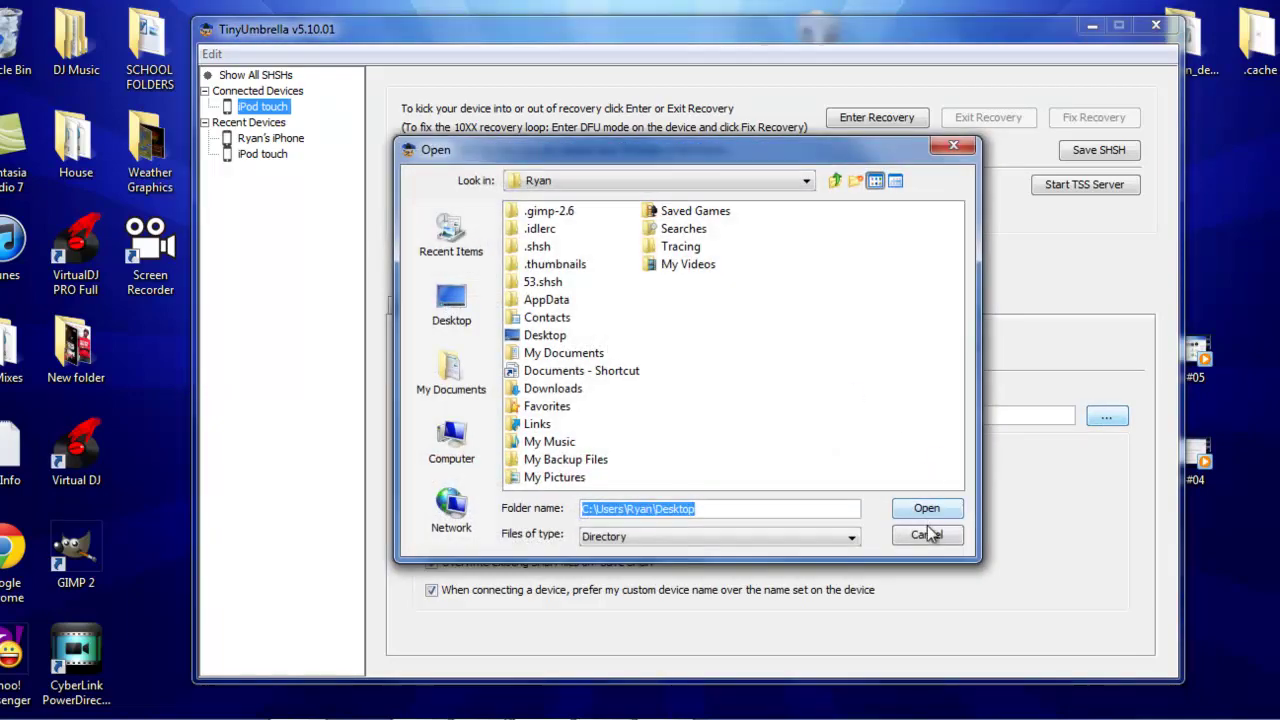
{"action": "left_click", "coordinate": [926, 534]}
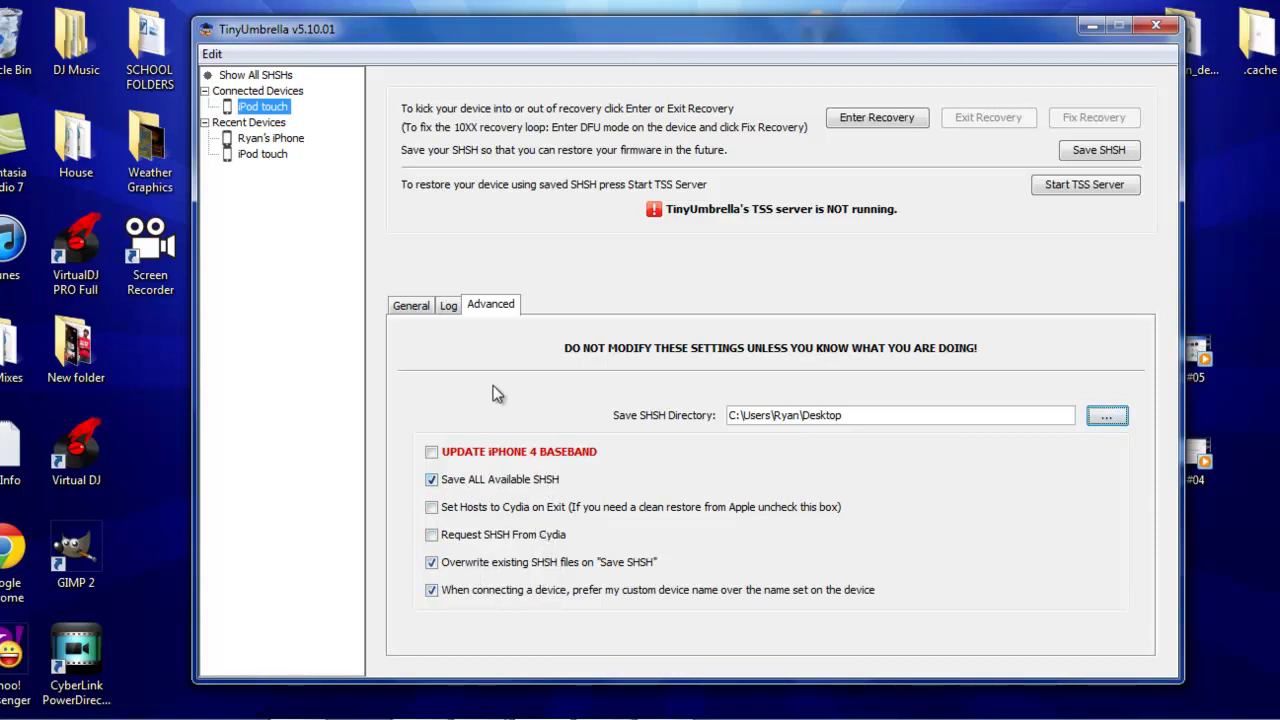
Save the SHSH blobs of the connected iPod touch and select the saved iPod4G 5.0.1 (9A405) entry.
{"action": "left_click", "coordinate": [413, 306]}
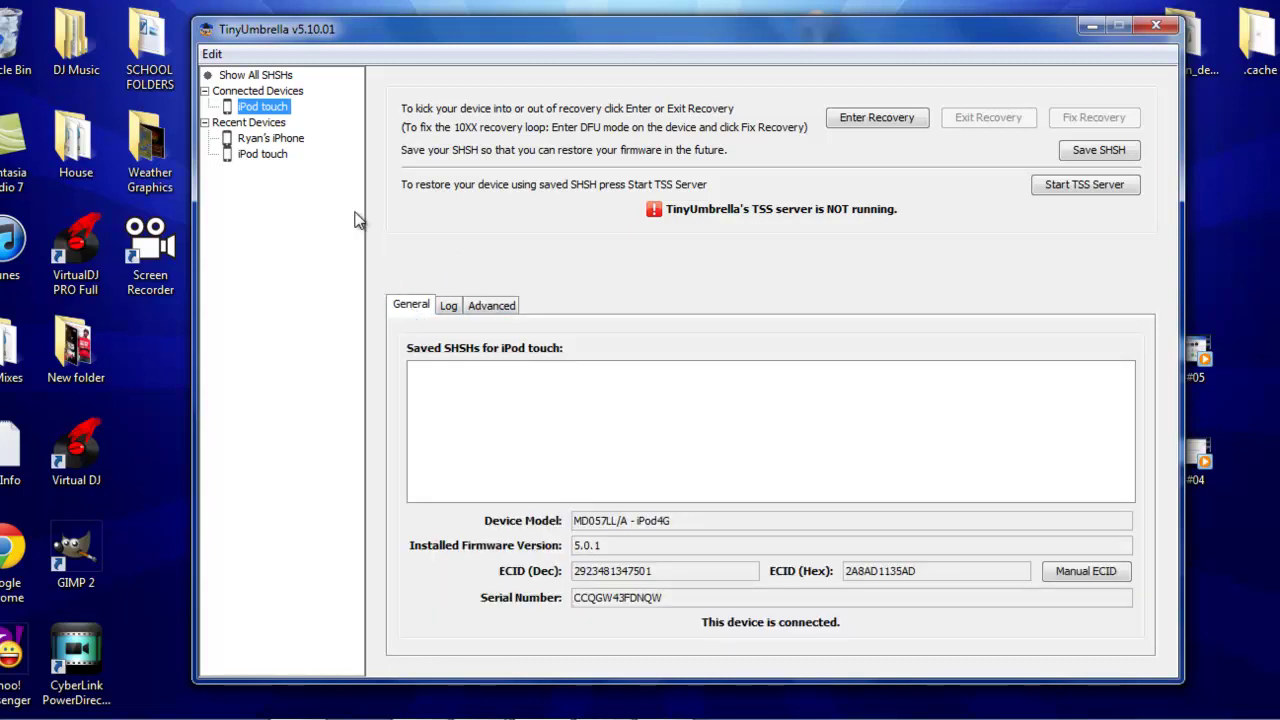
{"action": "left_click", "coordinate": [282, 112]}
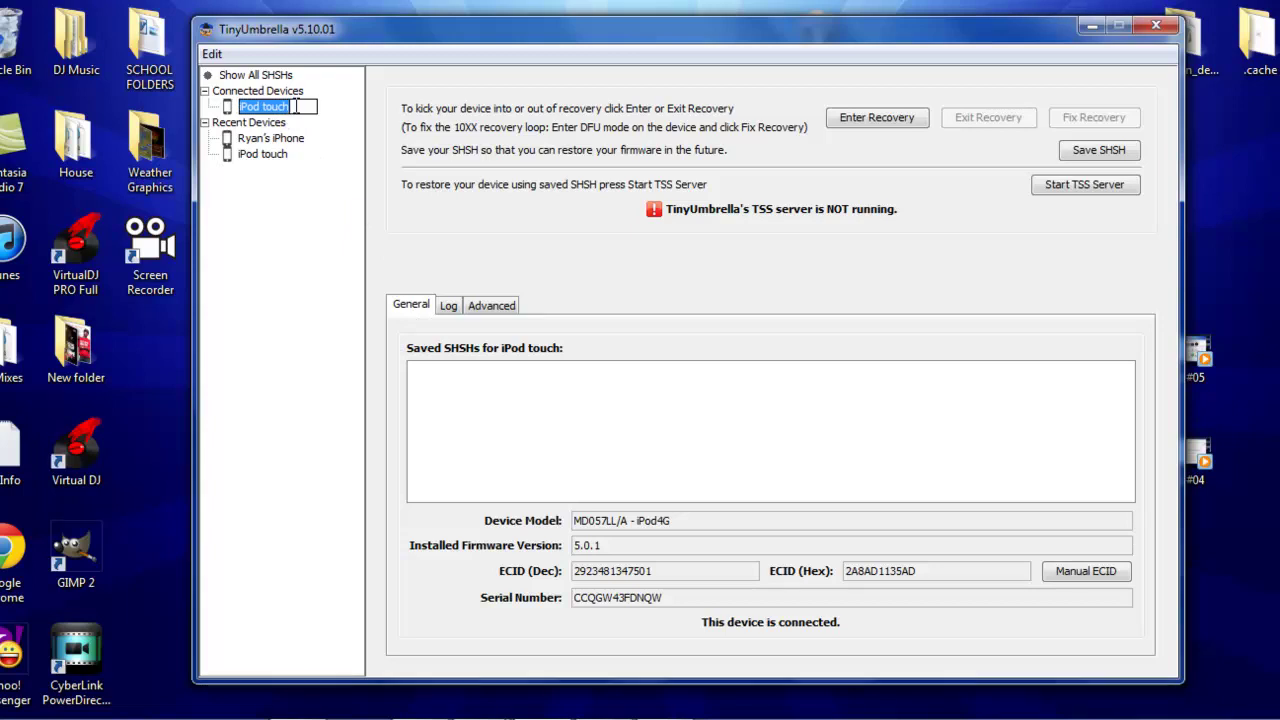
{"action": "left_click", "coordinate": [1099, 154]}
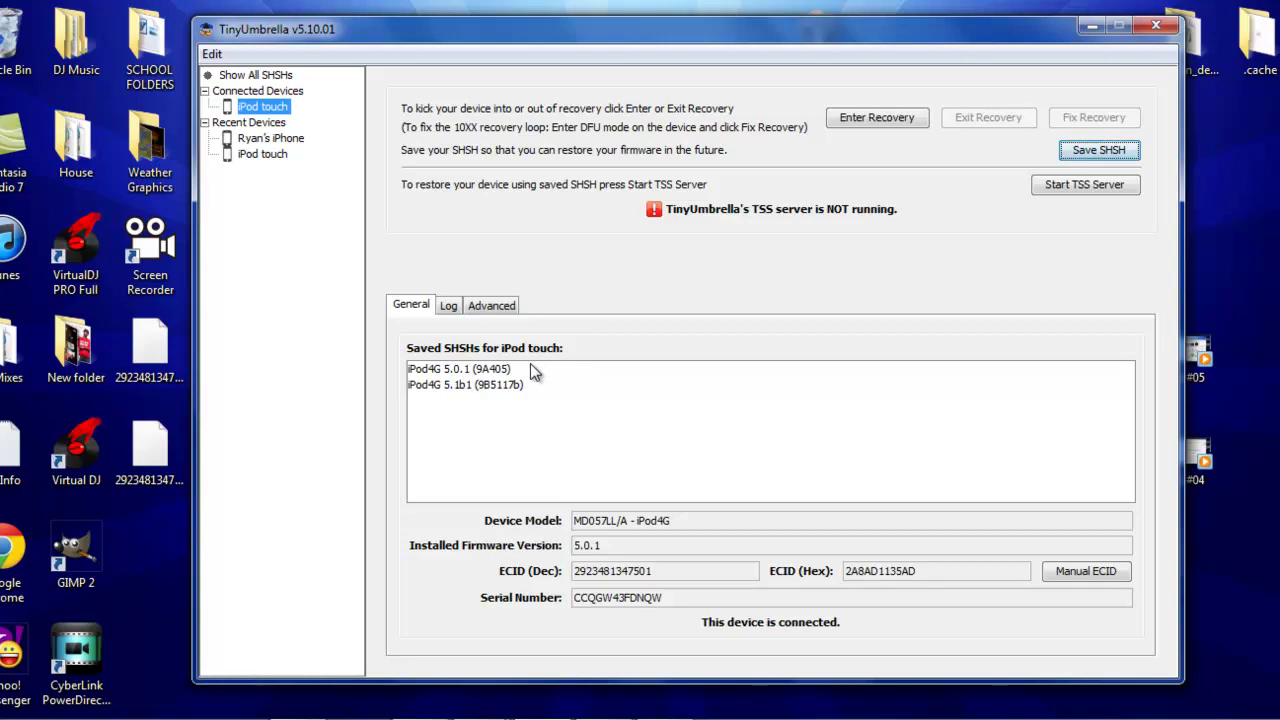
{"action": "left_click", "coordinate": [471, 372]}
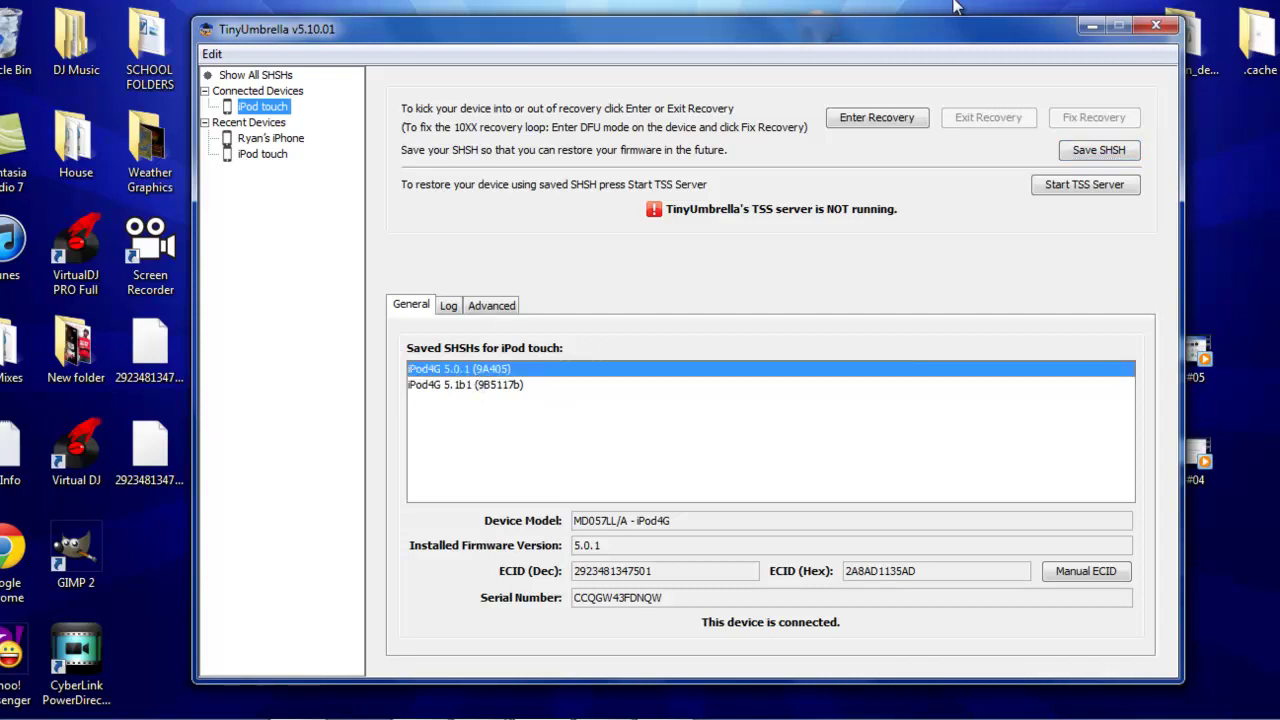
Switch to redsn0w from its folder on the desktop and open the Stitch function of the SHSH blobs extras.
{"action": "left_click", "coordinate": [1097, 27]}
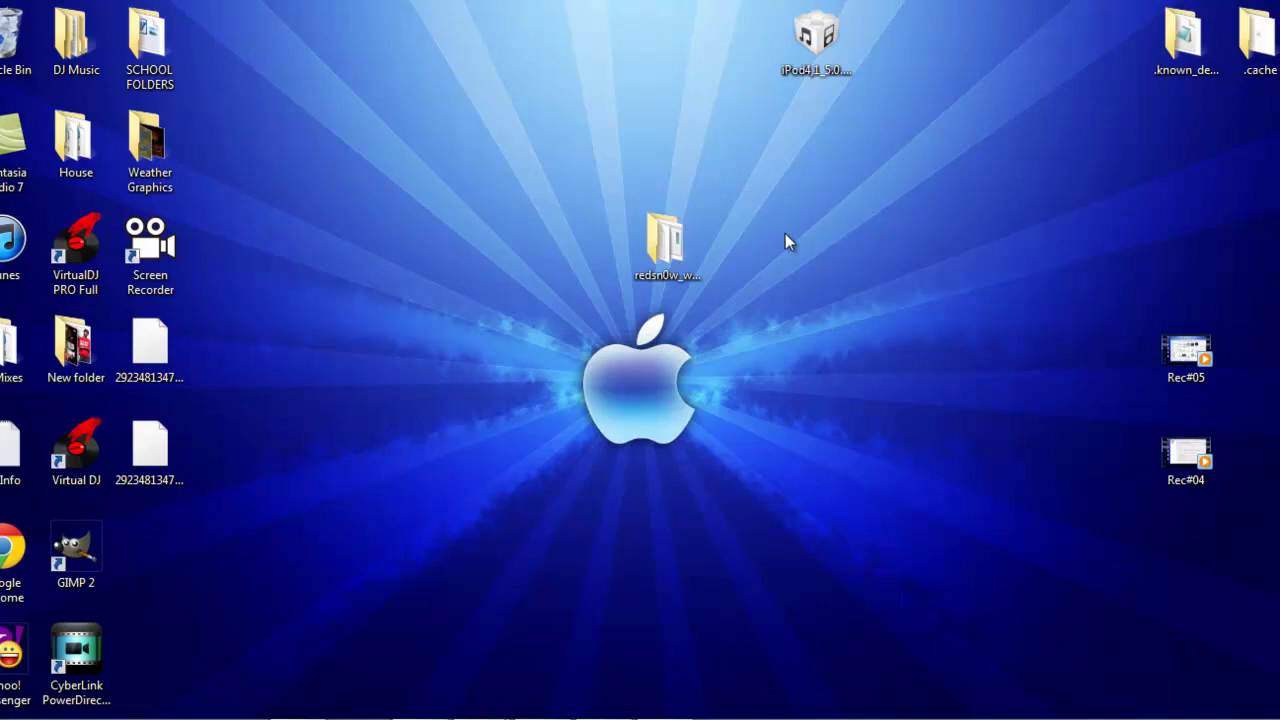
{"action": "double_click", "coordinate": [662, 250]}
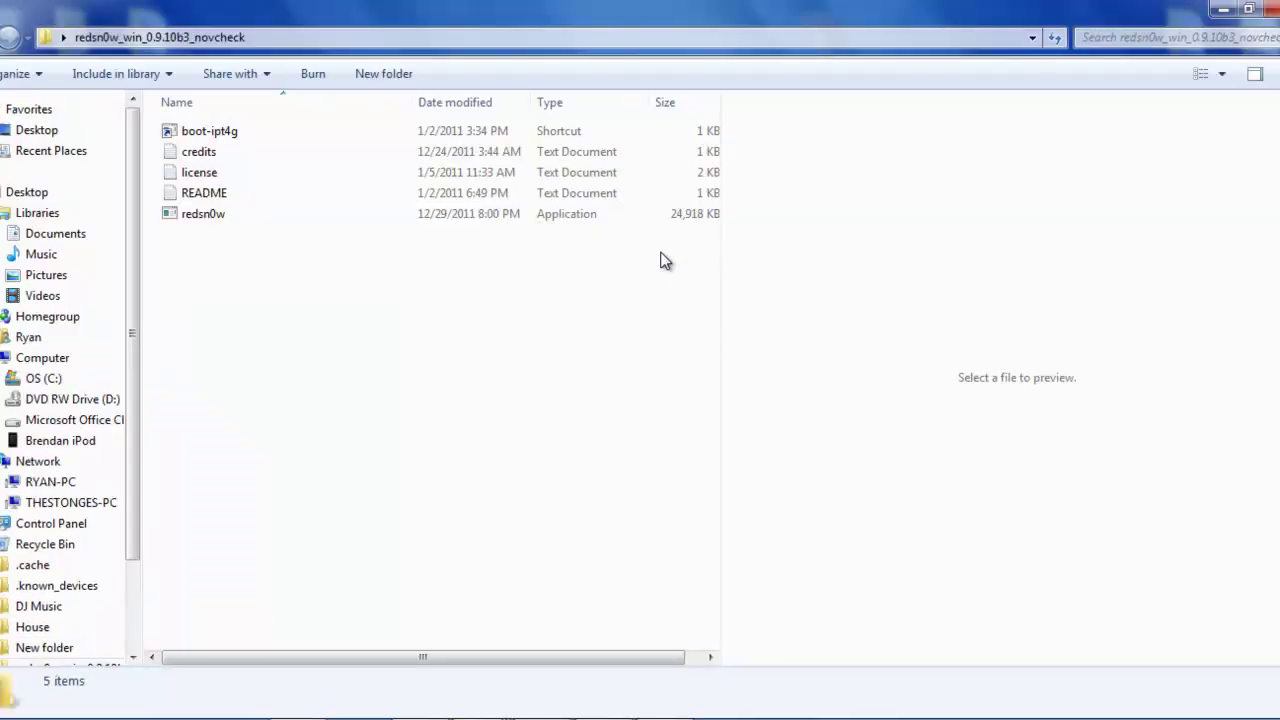
{"action": "double_click", "coordinate": [205, 216]}
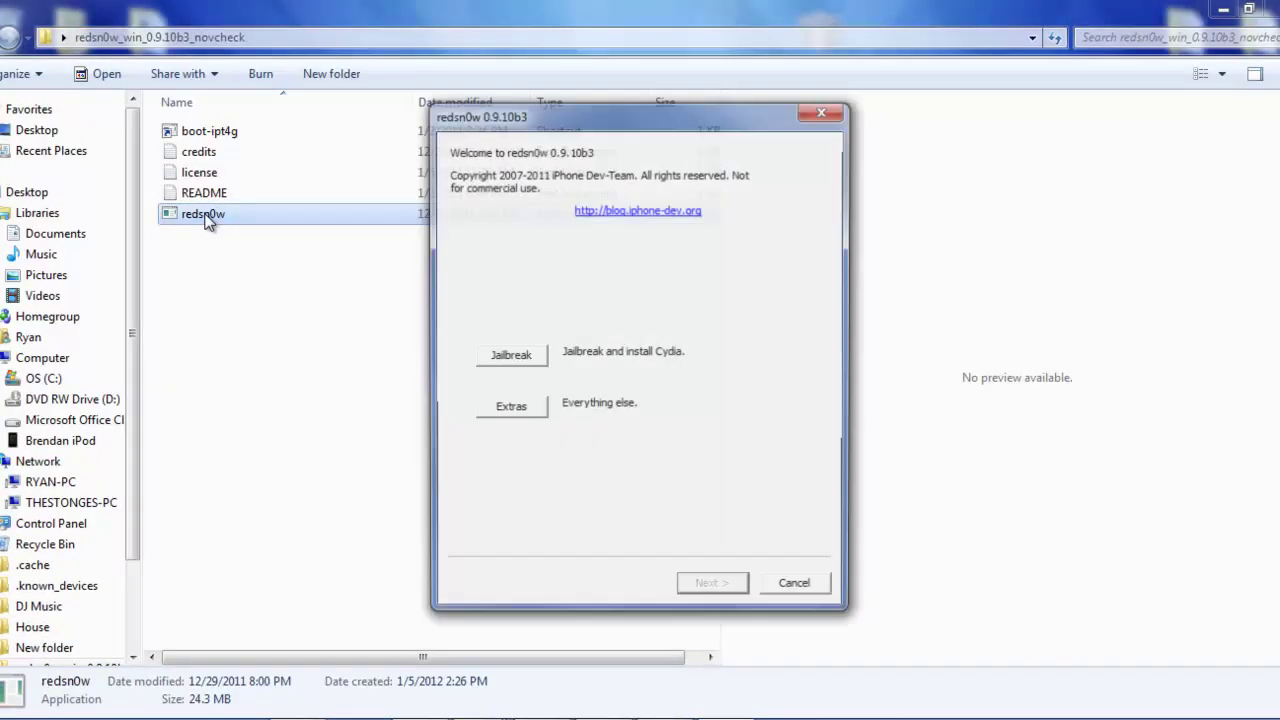
{"action": "left_click", "coordinate": [502, 412]}
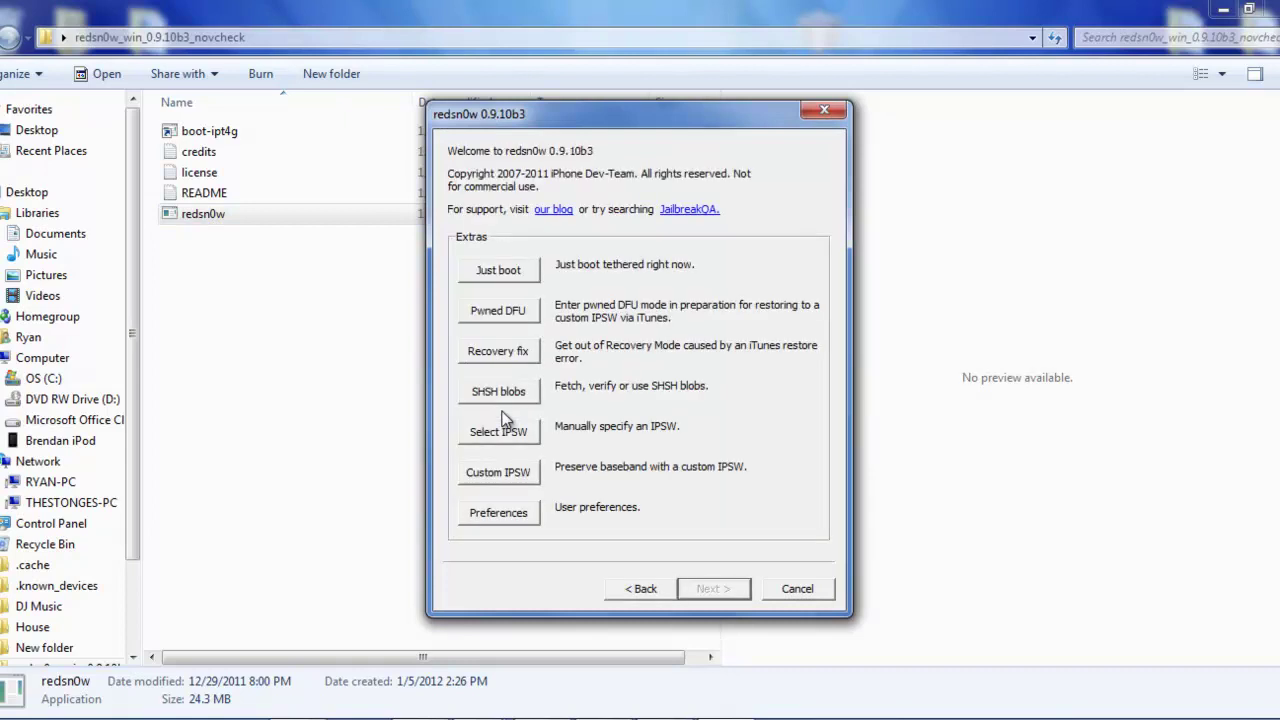
{"action": "left_click", "coordinate": [506, 395]}
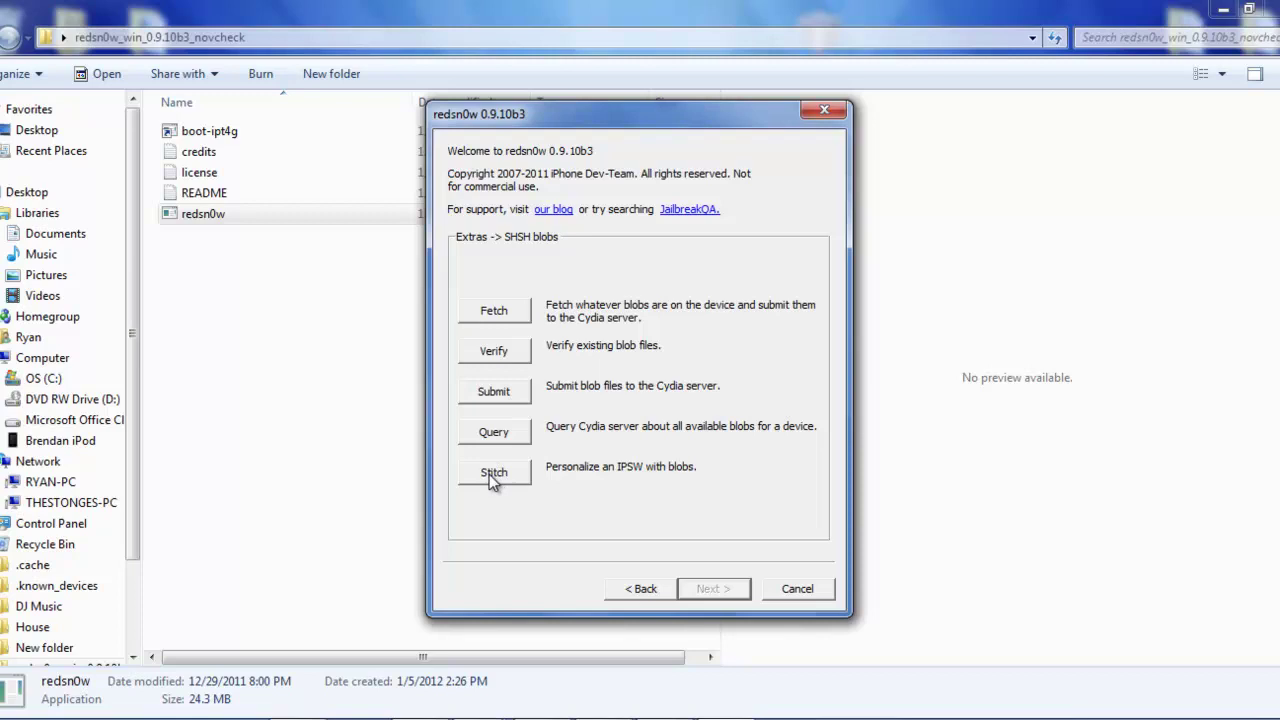
{"action": "left_click", "coordinate": [489, 474]}
Load the iPod4,1_5.0.1_9A405_Restore firmware file from the desktop as the IPSW for stitching.
{"action": "left_click", "coordinate": [521, 359]}
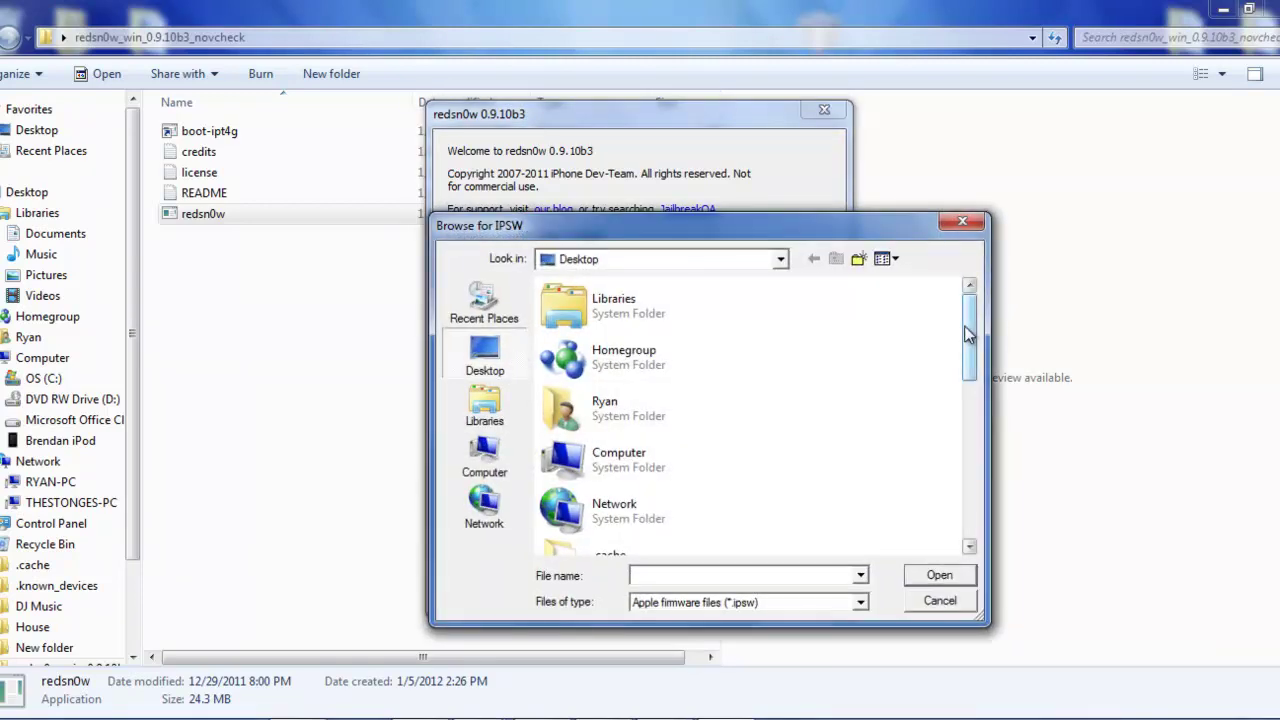
{"action": "left_click_drag", "start_coordinate": [968, 335], "coordinate": [884, 530]}
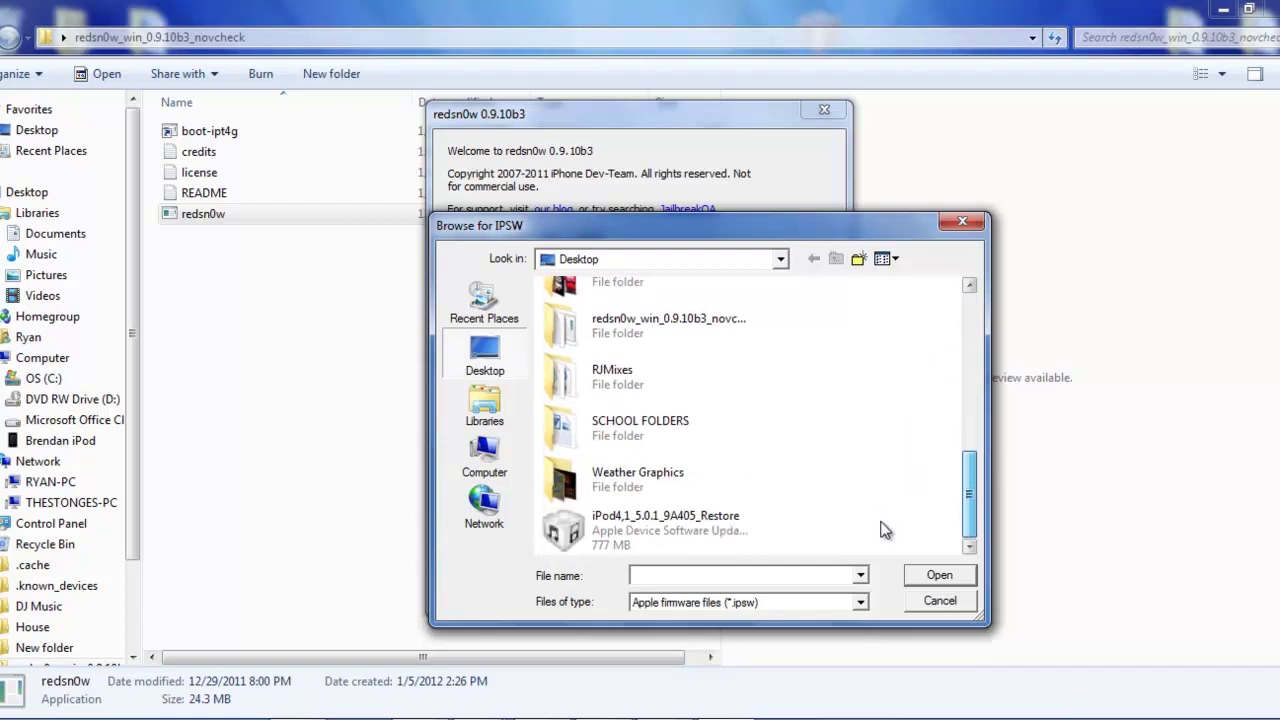
{"action": "left_click", "coordinate": [708, 521]}
{"action": "left_click", "coordinate": [938, 575]}
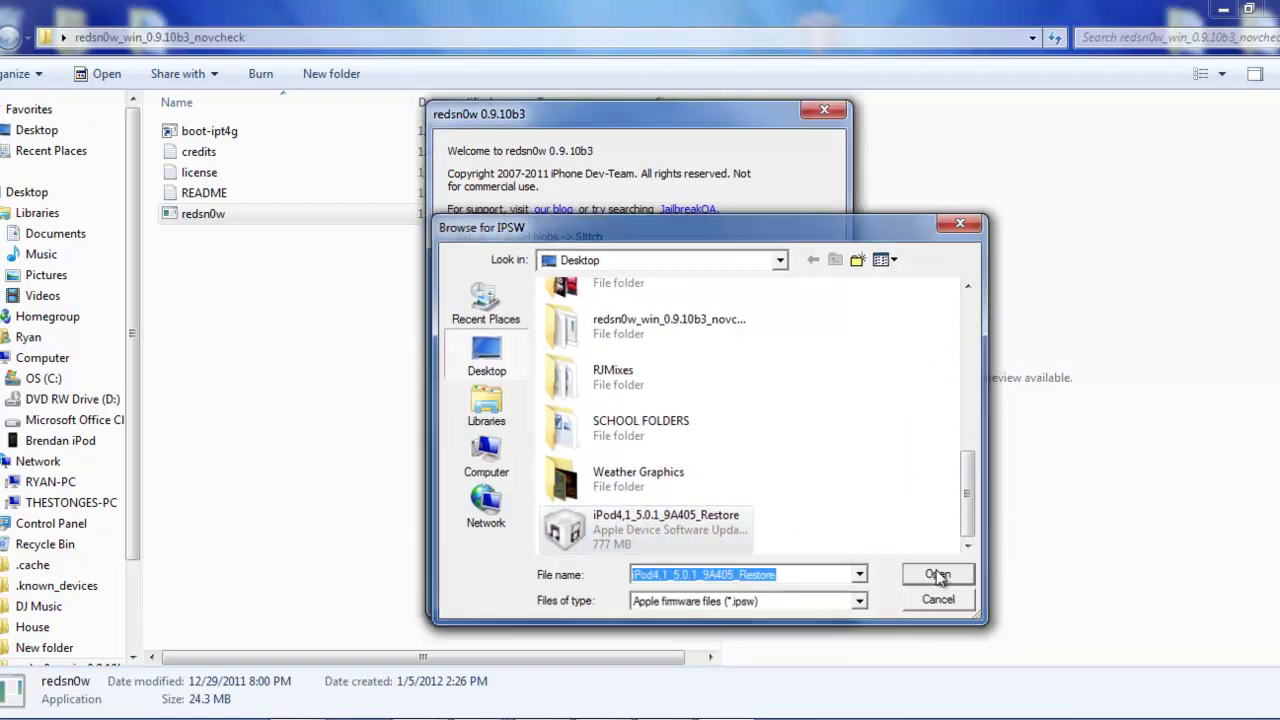
Stitch the local iPod4,1 5.0.1 SHSH blob file from the desktop into the IPSW and dismiss the completion notice.
{"action": "left_click", "coordinate": [522, 438]}
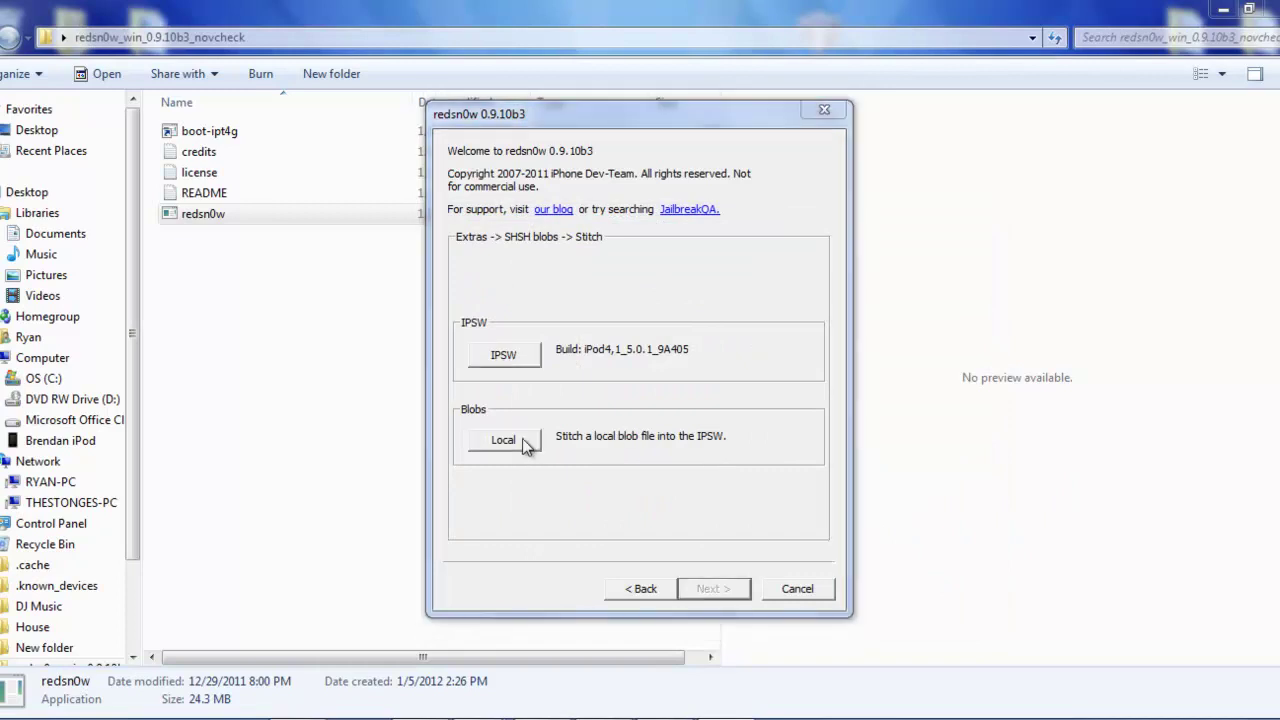
{"action": "left_click_drag", "start_coordinate": [960, 347], "coordinate": [922, 518]}
{"action": "left_click", "coordinate": [717, 465]}
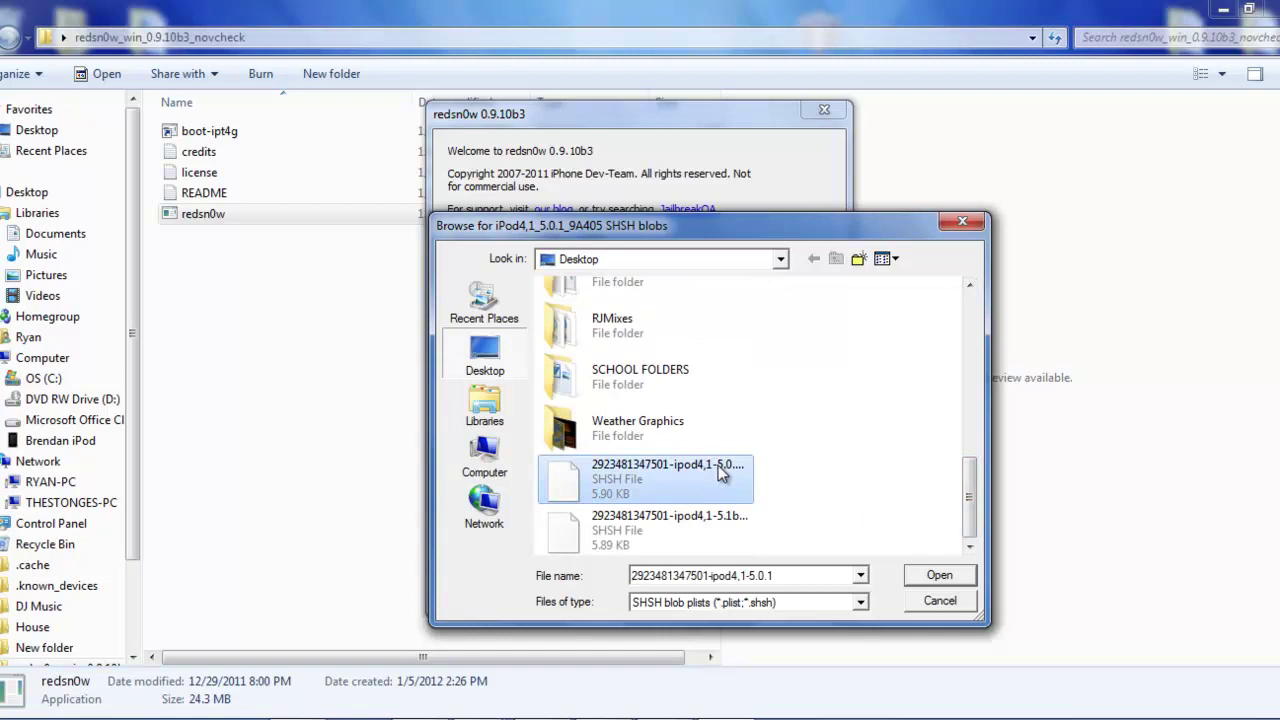
{"action": "left_click", "coordinate": [679, 528]}
{"action": "left_click", "coordinate": [675, 480]}
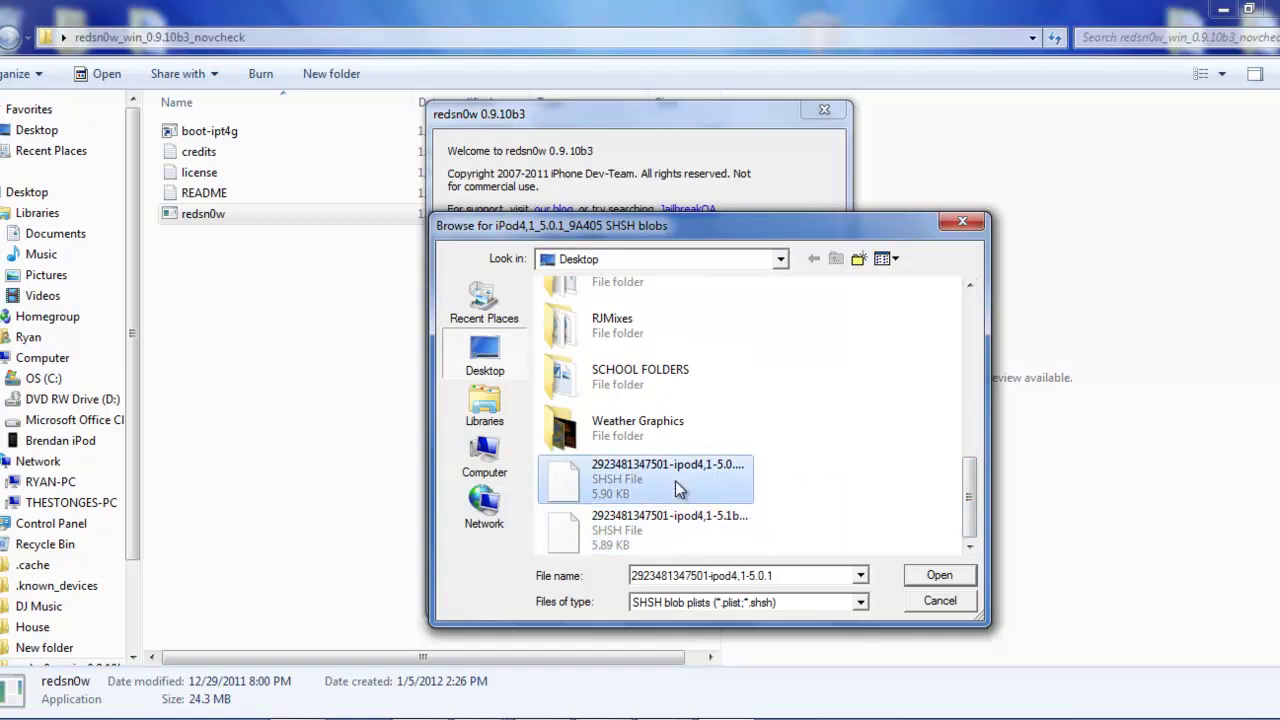
{"action": "left_click", "coordinate": [942, 578]}
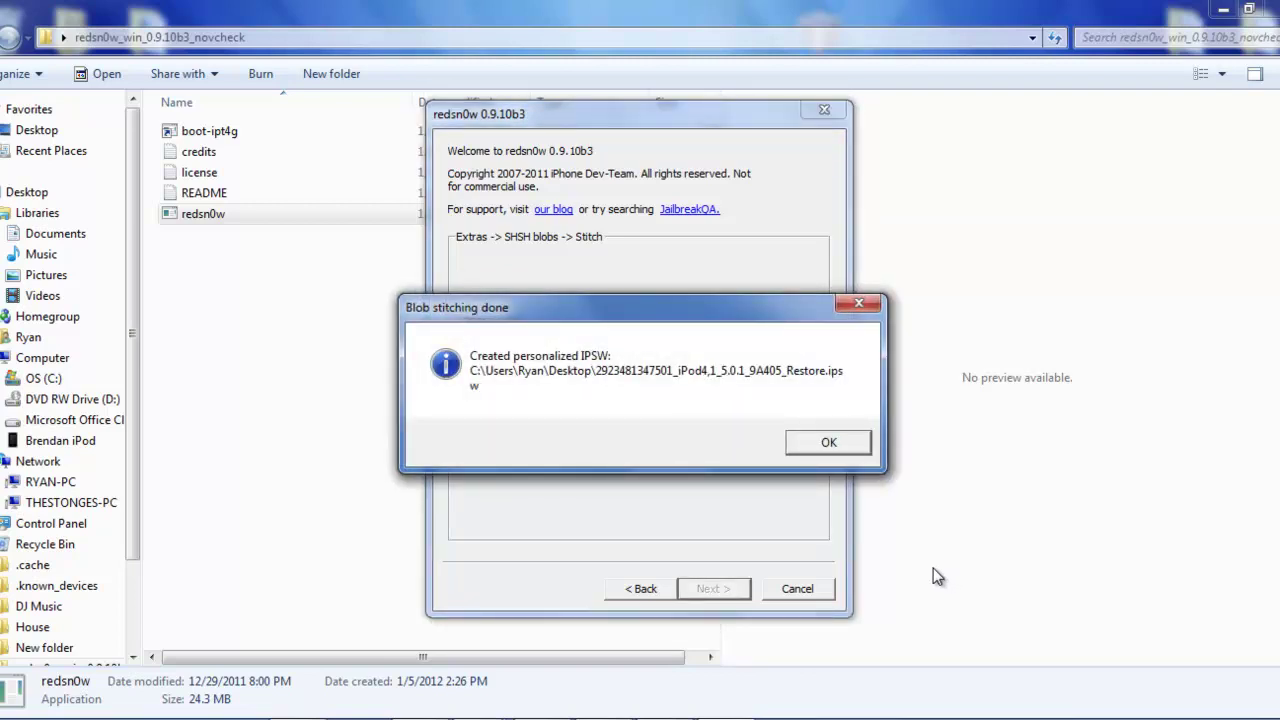
{"action": "left_click", "coordinate": [826, 440]}
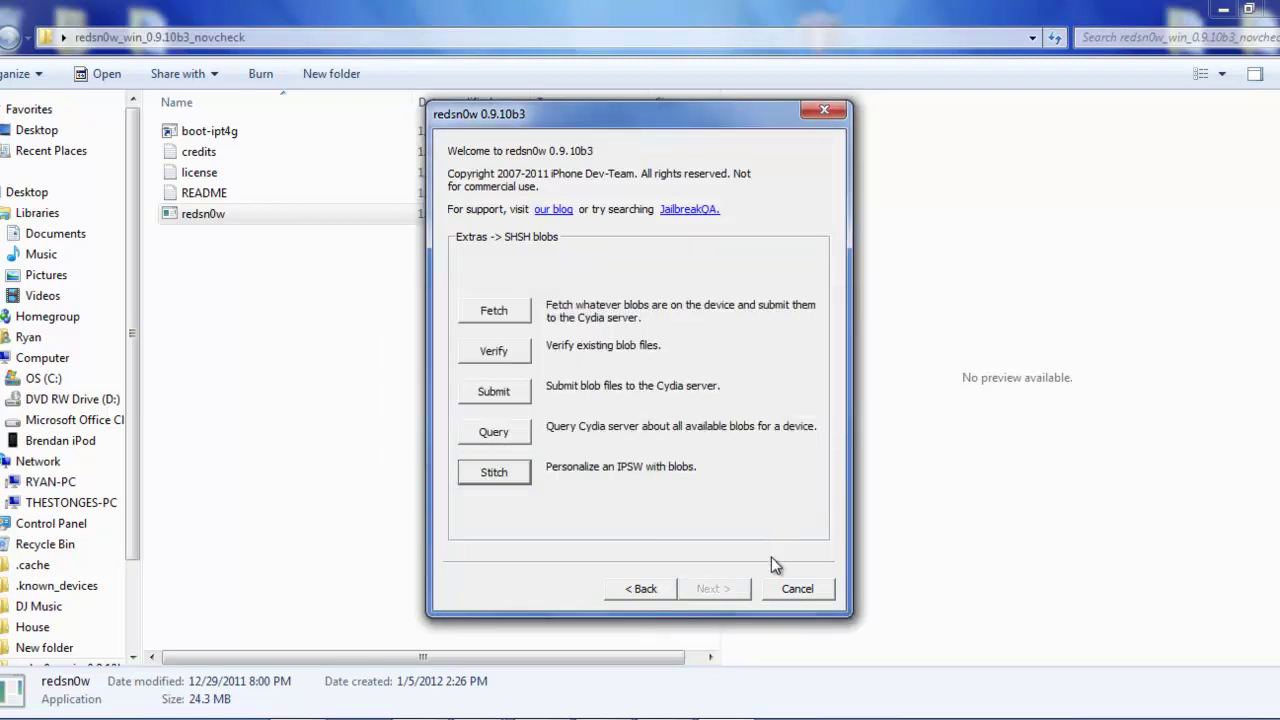
{"action": "key", "text": "super"}
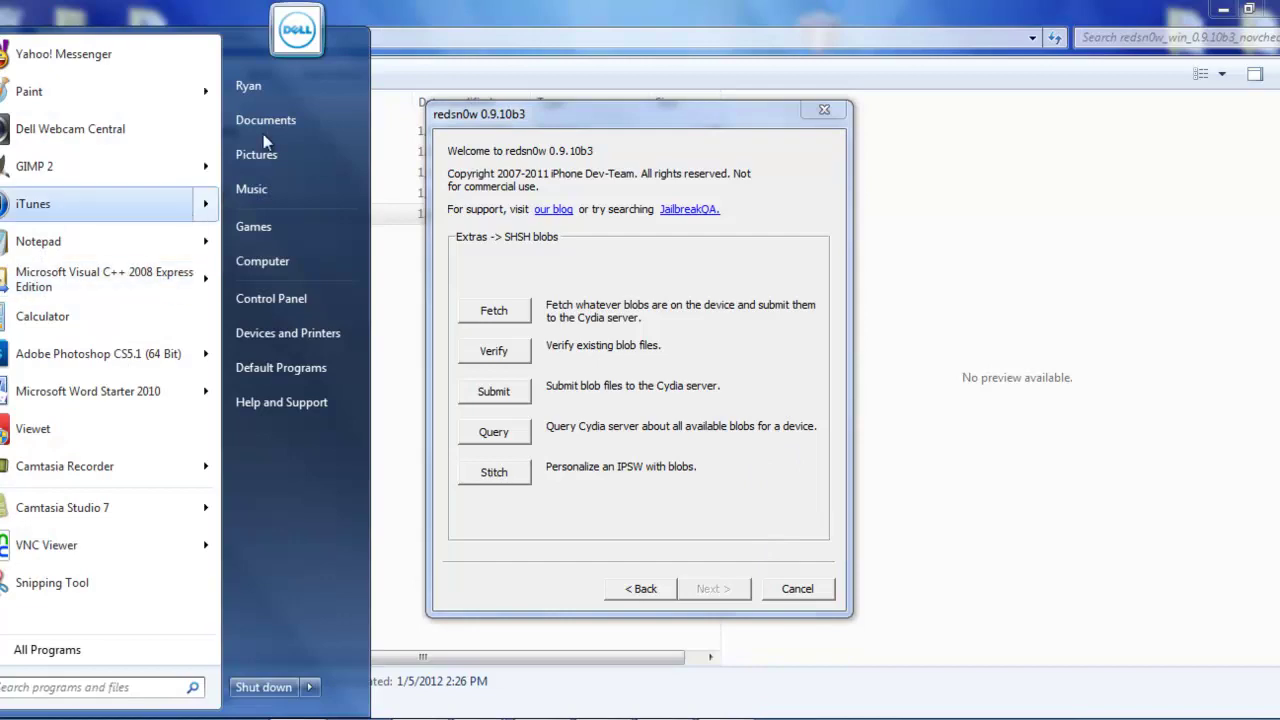
{"action": "key", "text": "super"}
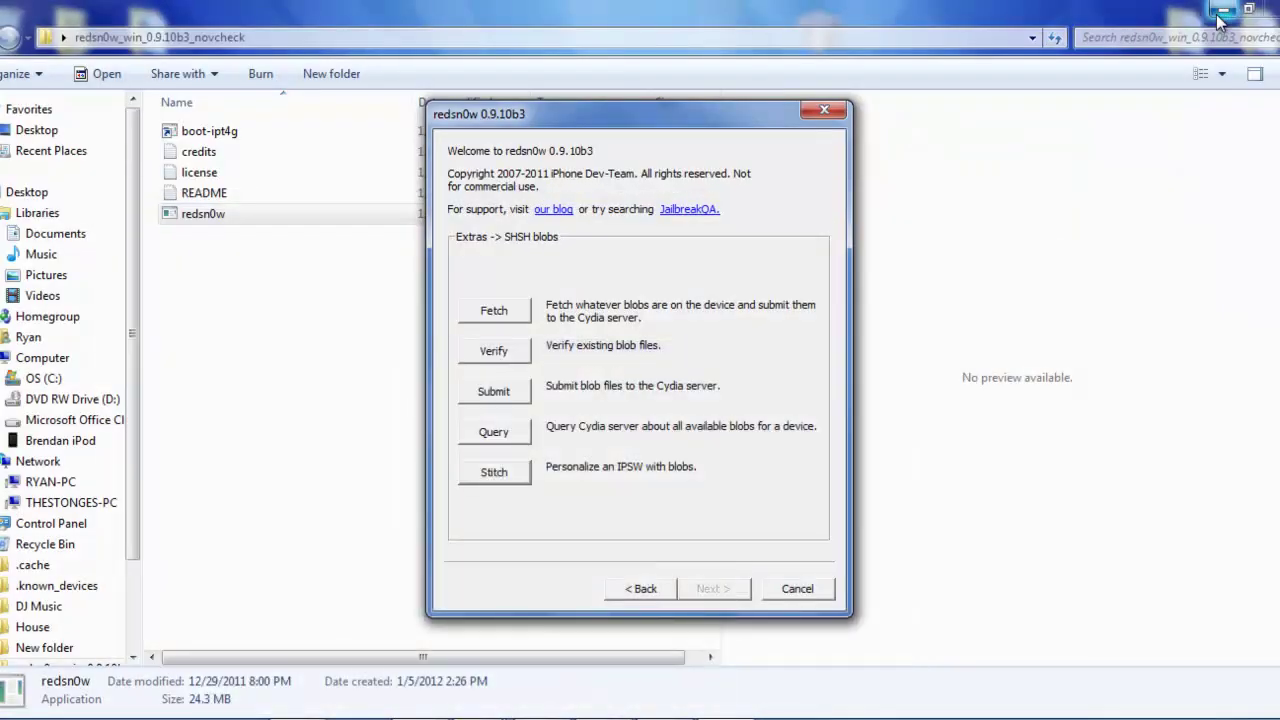
Minimize the redsn0w folder and open the Downloads folder from the Recent Places window.
{"action": "left_click", "coordinate": [1228, 10]}
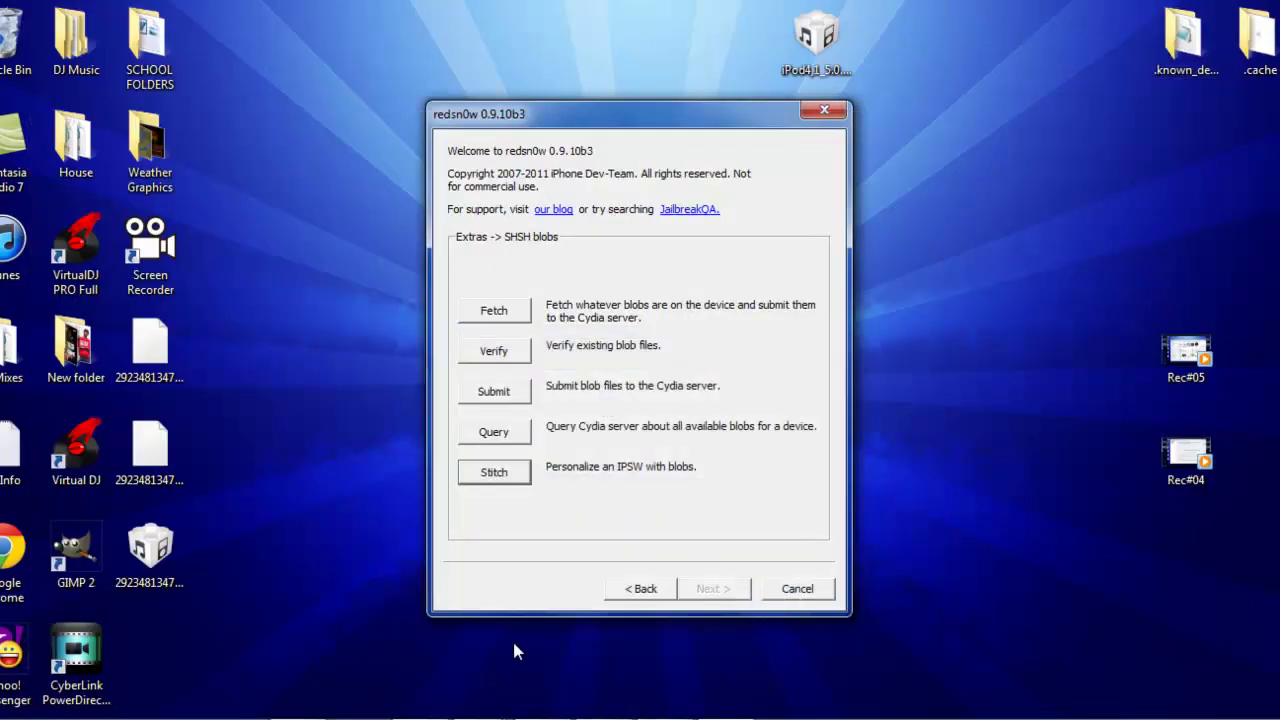
{"action": "left_click", "coordinate": [480, 715]}
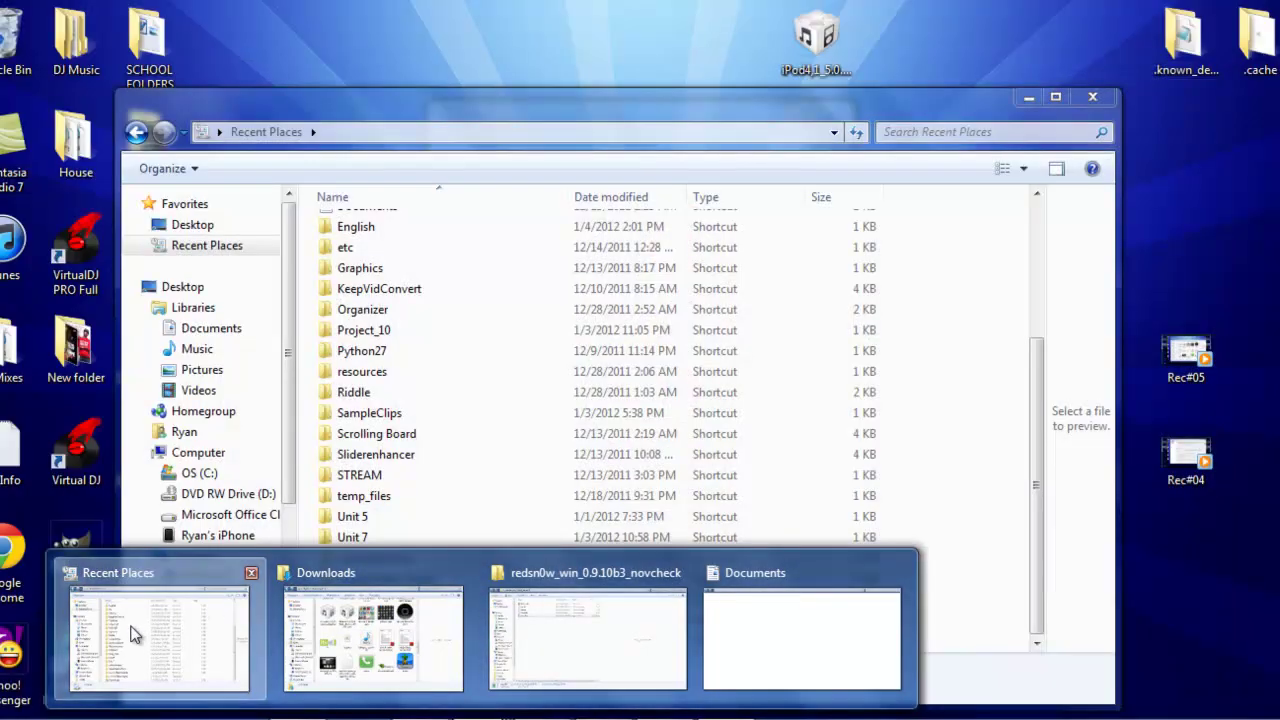
{"action": "left_click", "coordinate": [160, 635]}
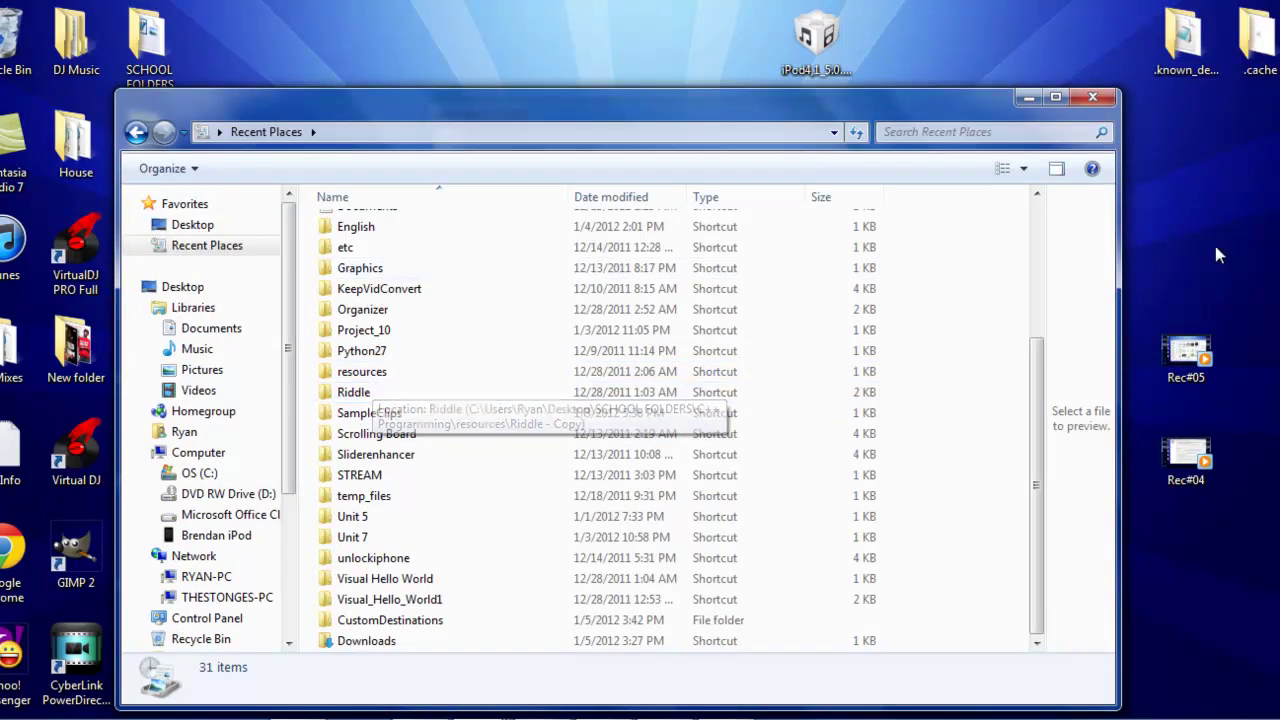
{"action": "left_click", "coordinate": [418, 640]}
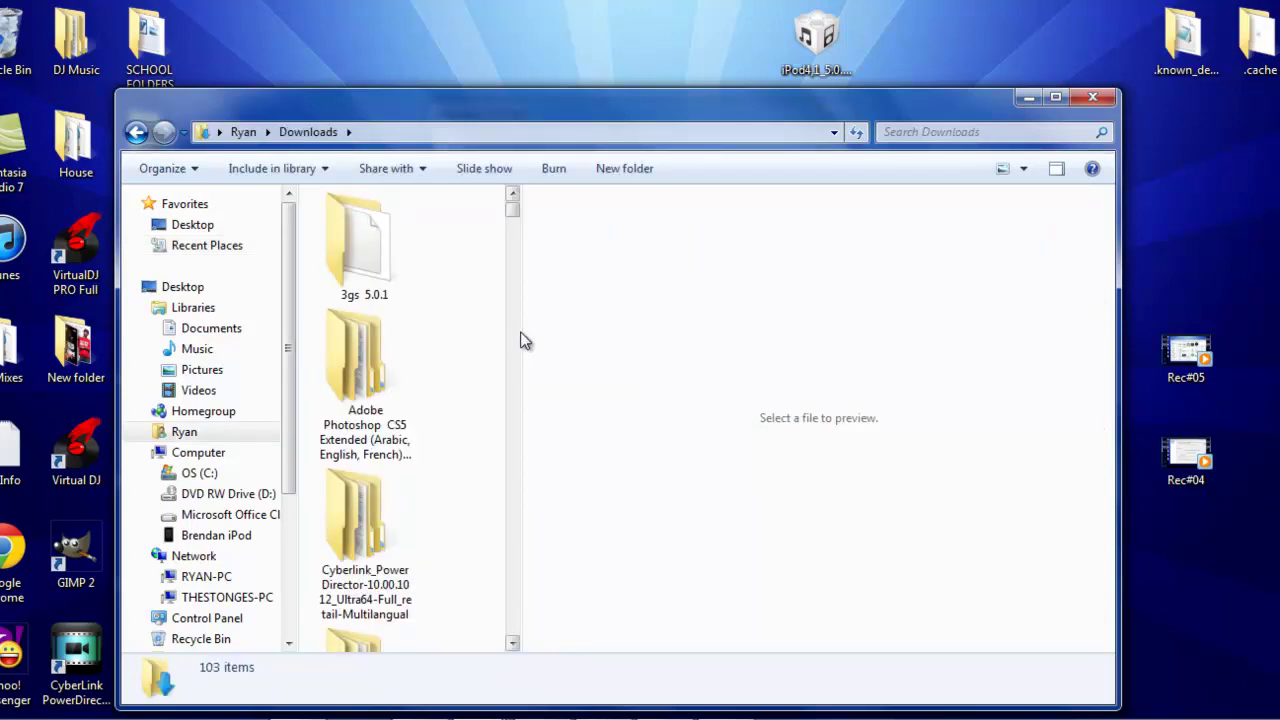
Move the iPhone2,1_5.0.1_9A405_Restore firmware file from Downloads to the desktop and minimize the folder window.
{"action": "left_click_drag", "start_coordinate": [520, 340], "coordinate": [912, 251]}
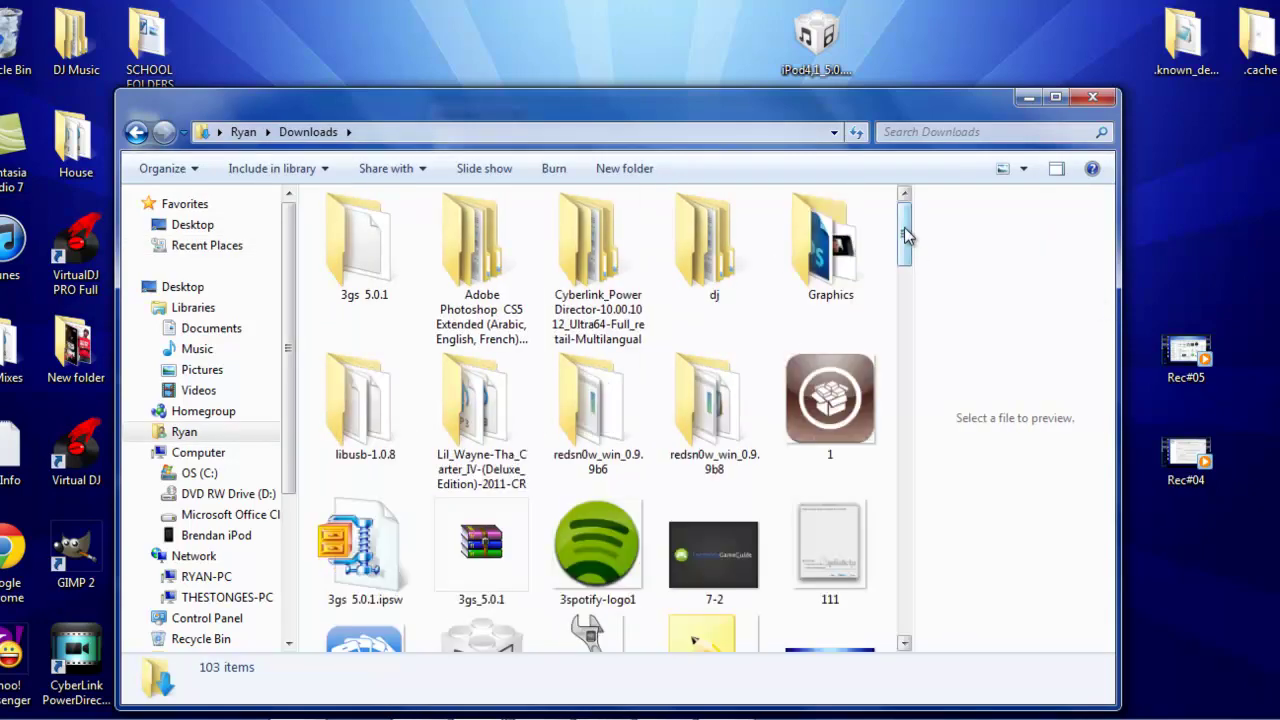
{"action": "scroll", "coordinate": [864, 370], "scroll_direction": "down", "scroll_amount": 10}
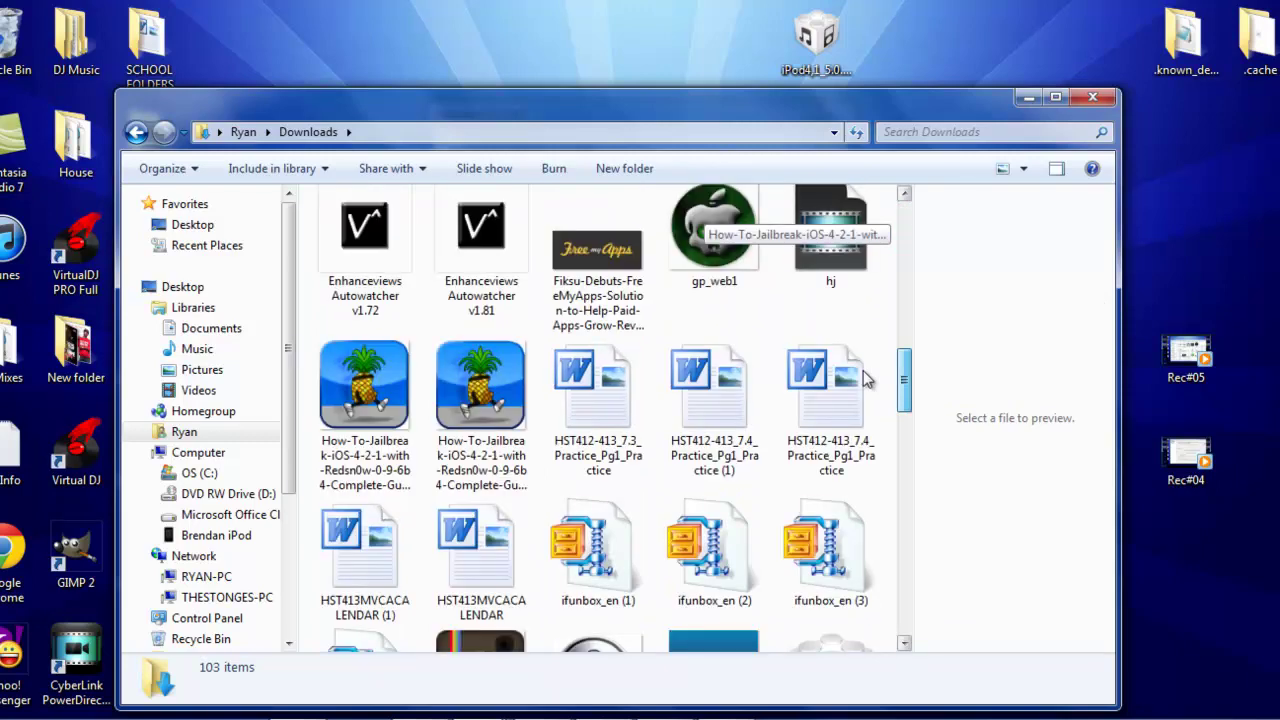
{"action": "scroll", "coordinate": [852, 381], "scroll_direction": "down", "scroll_amount": 5}
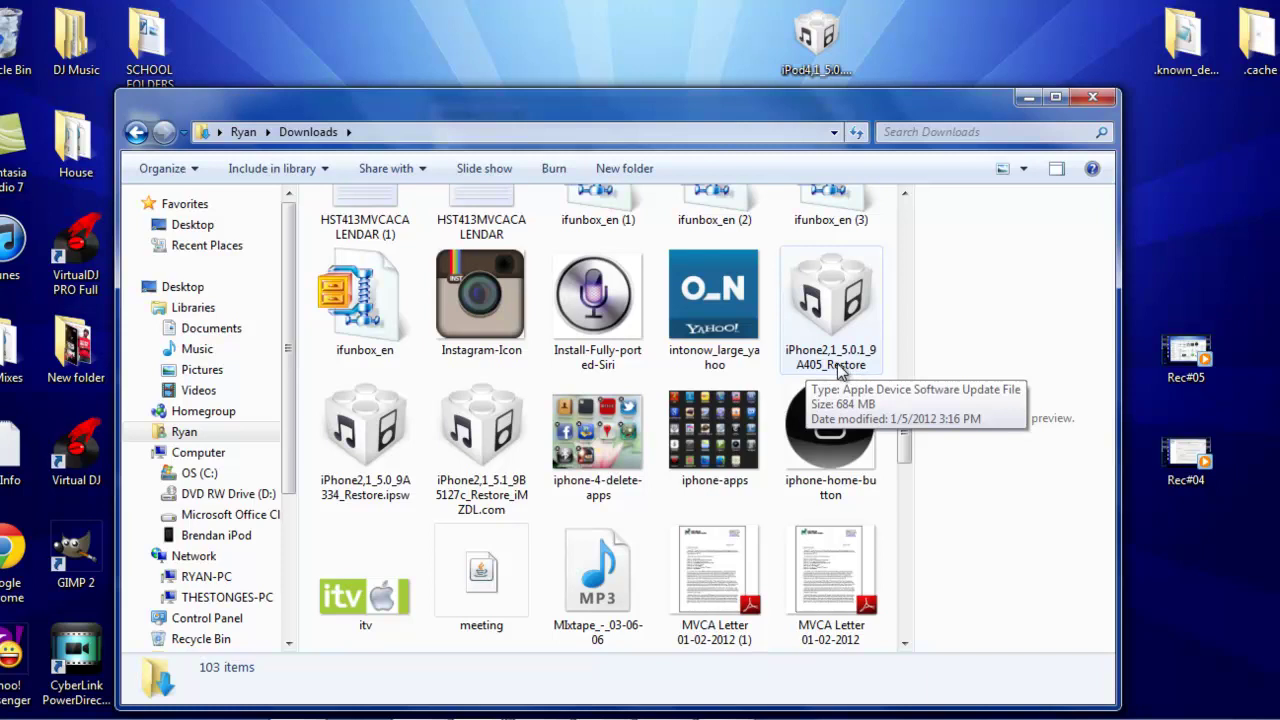
{"action": "left_click", "coordinate": [841, 370]}
{"action": "left_click_drag", "start_coordinate": [841, 370], "coordinate": [1228, 200]}
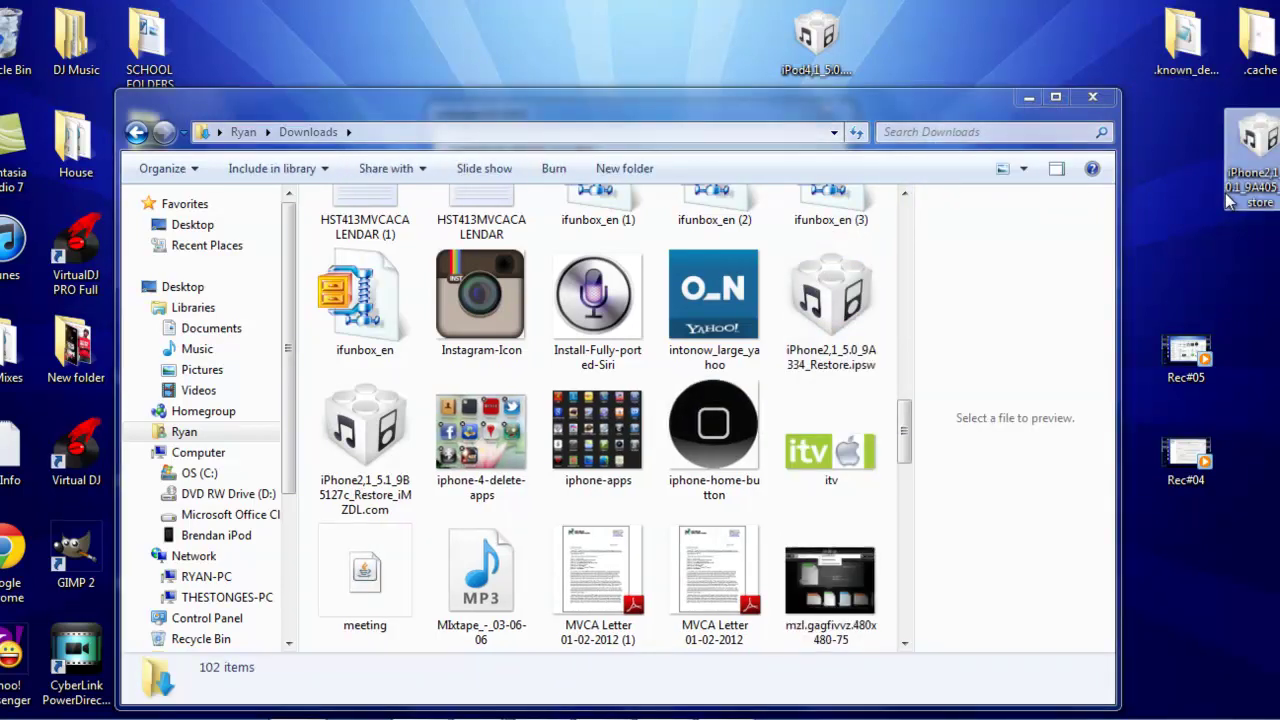
{"action": "left_click", "coordinate": [1030, 102]}
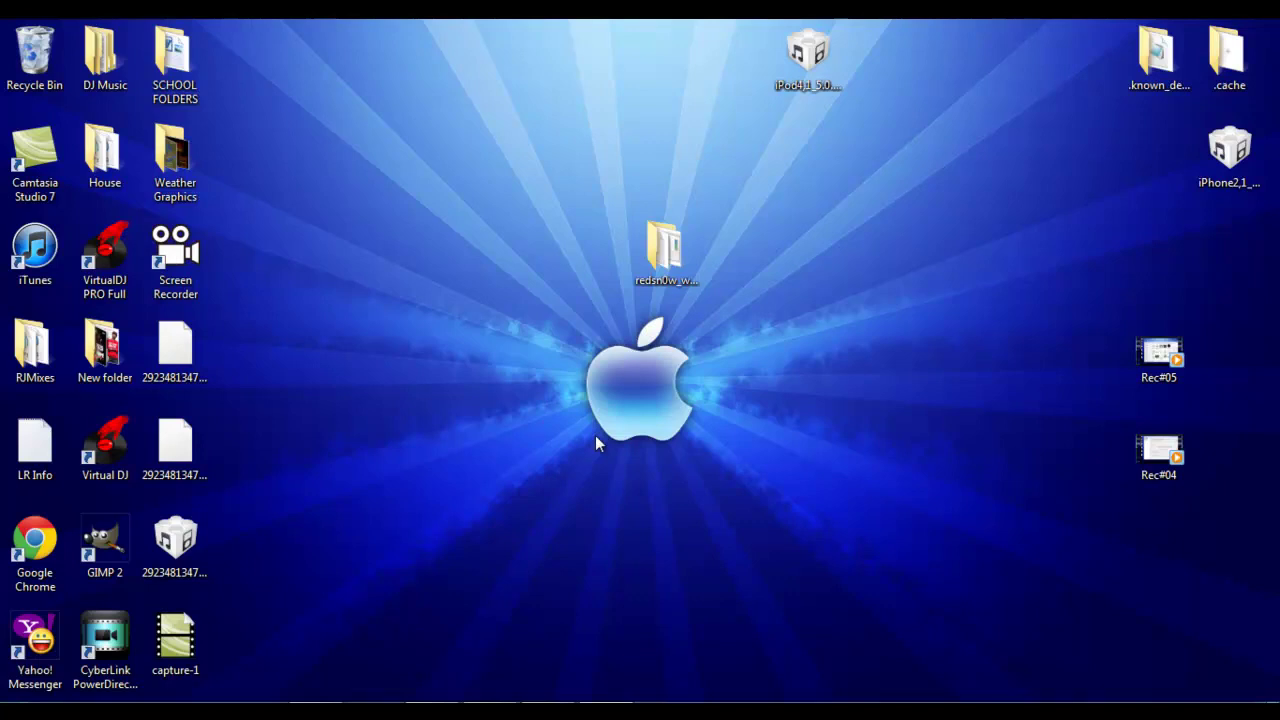
Open the Apple Application Support folder on the C: drive, under Program Files (x86), Common Files, Apple.
{"action": "key", "text": "super"}
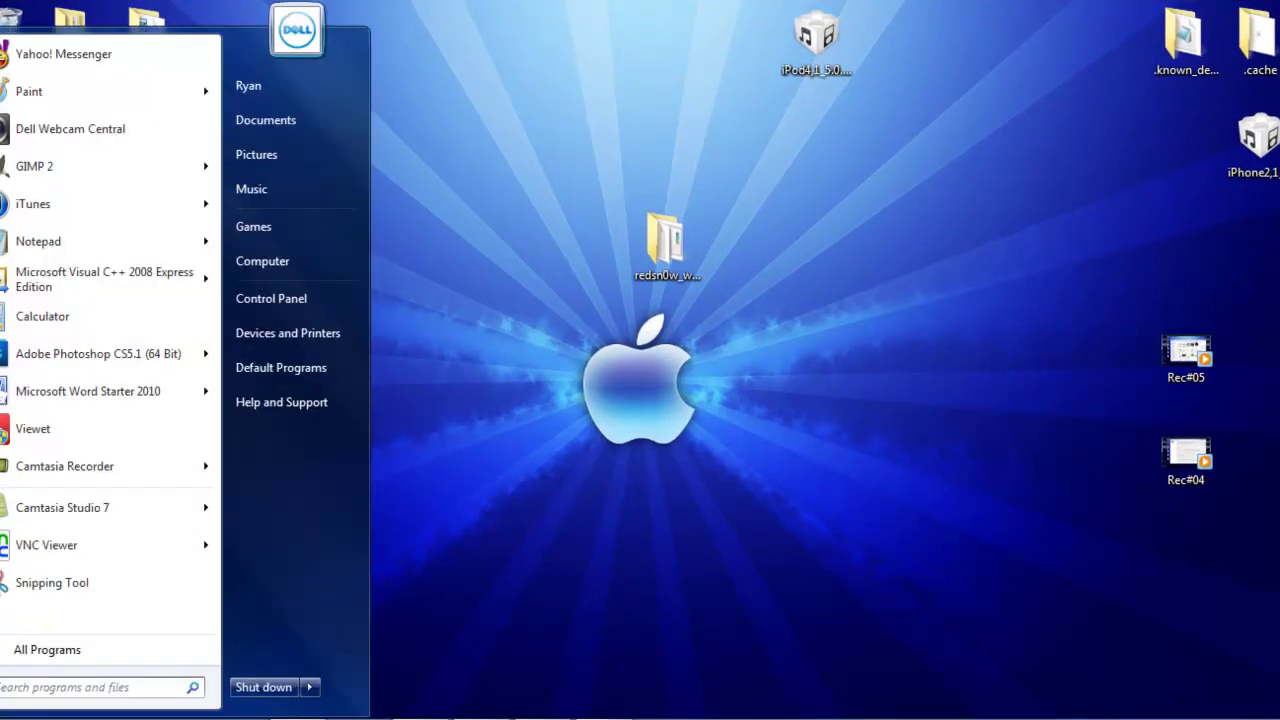
{"action": "left_click", "coordinate": [299, 269]}
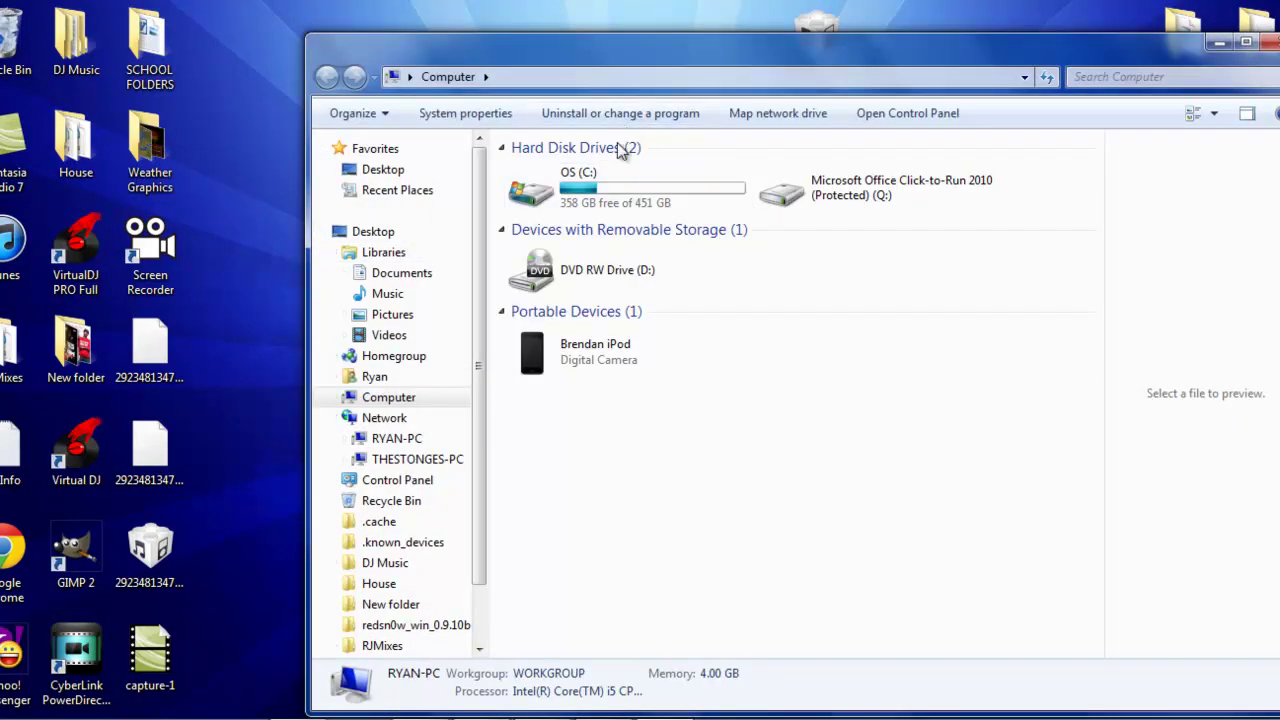
{"action": "mouse_move", "coordinate": [588, 209]}
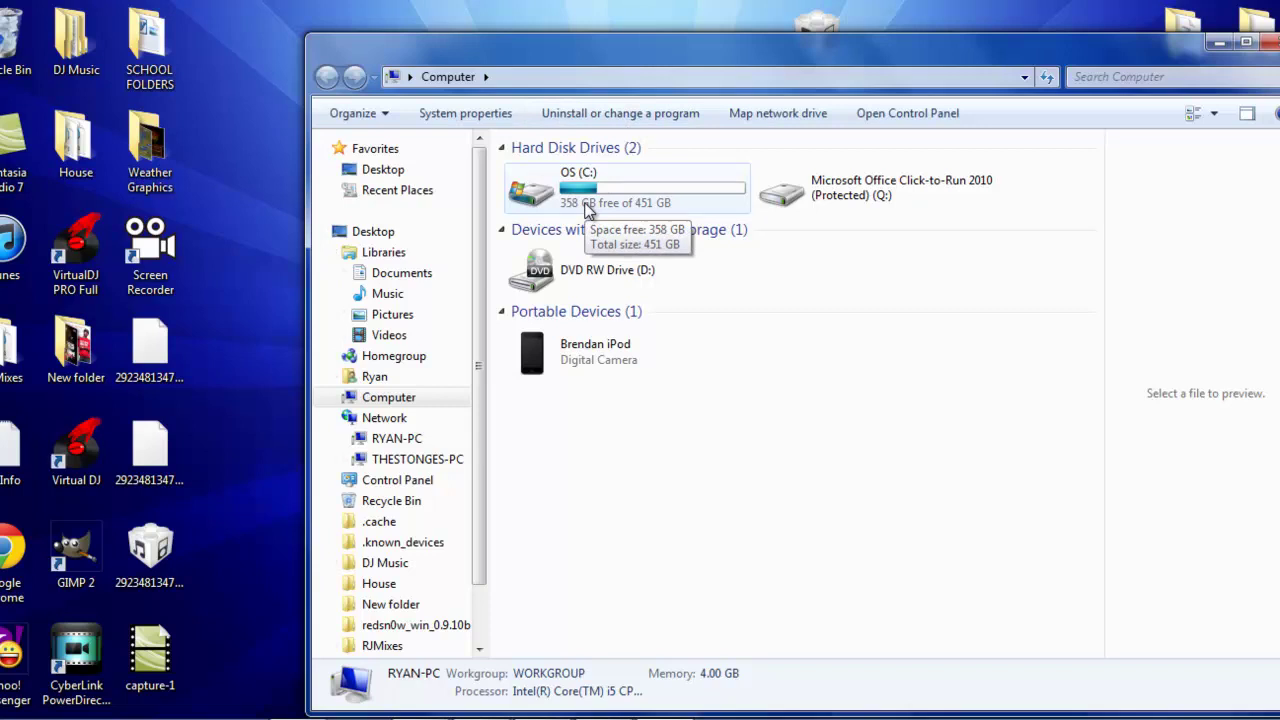
{"action": "double_click", "coordinate": [588, 209]}
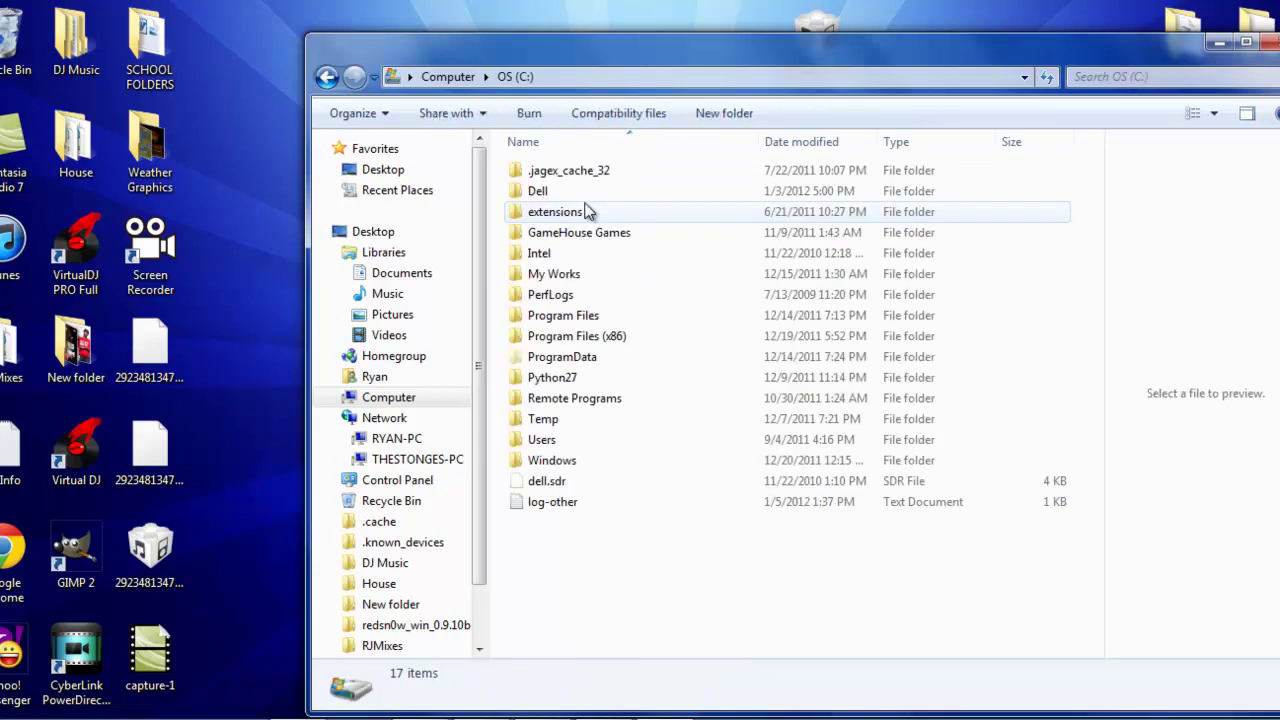
{"action": "double_click", "coordinate": [606, 338]}
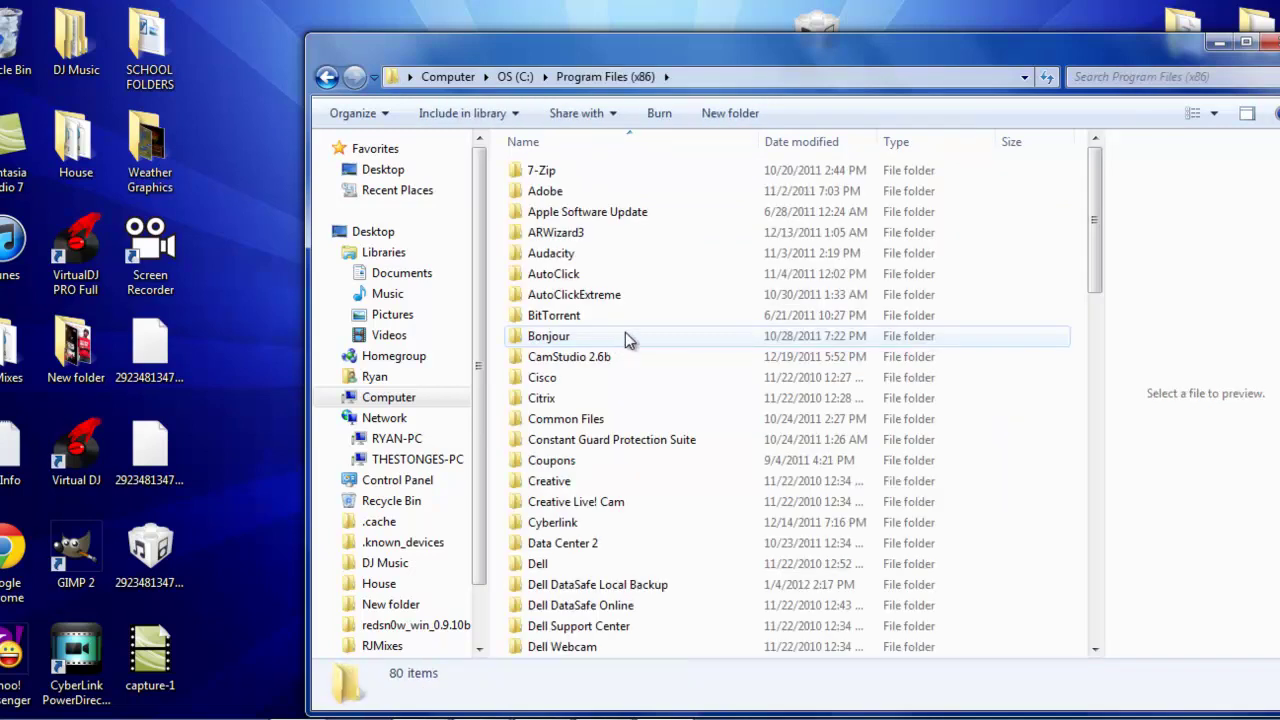
{"action": "double_click", "coordinate": [605, 424]}
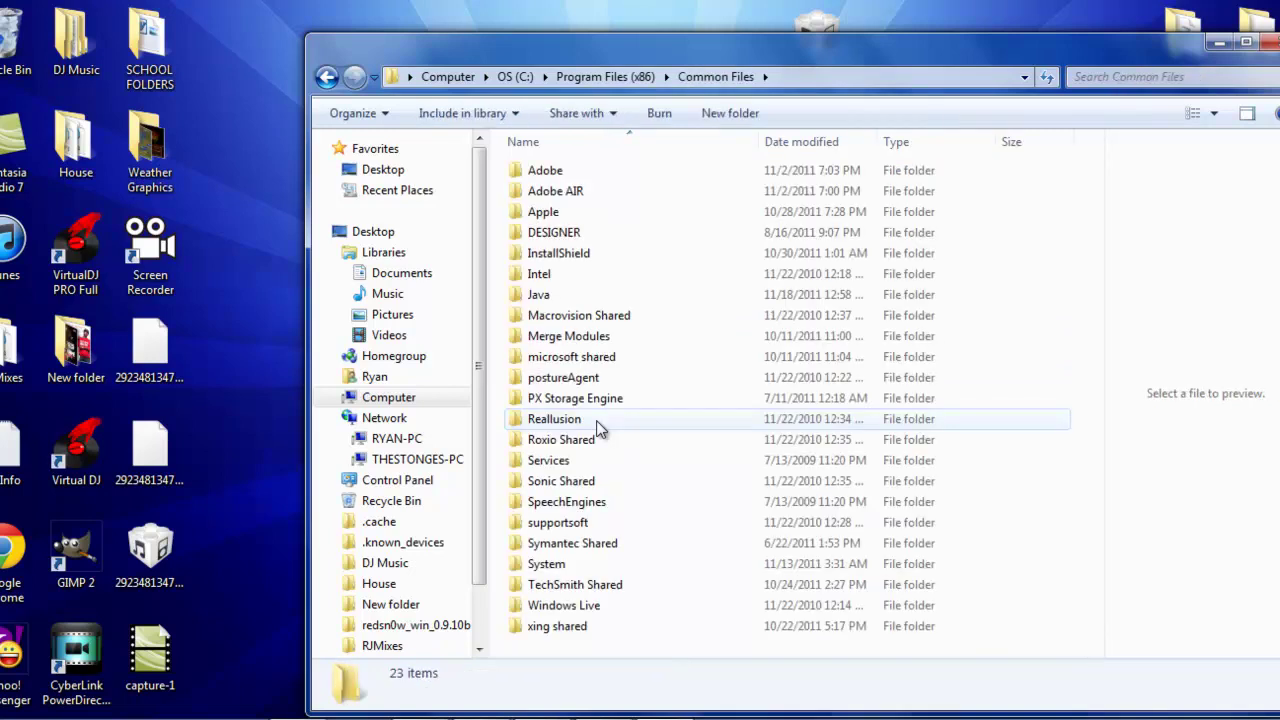
{"action": "double_click", "coordinate": [553, 218]}
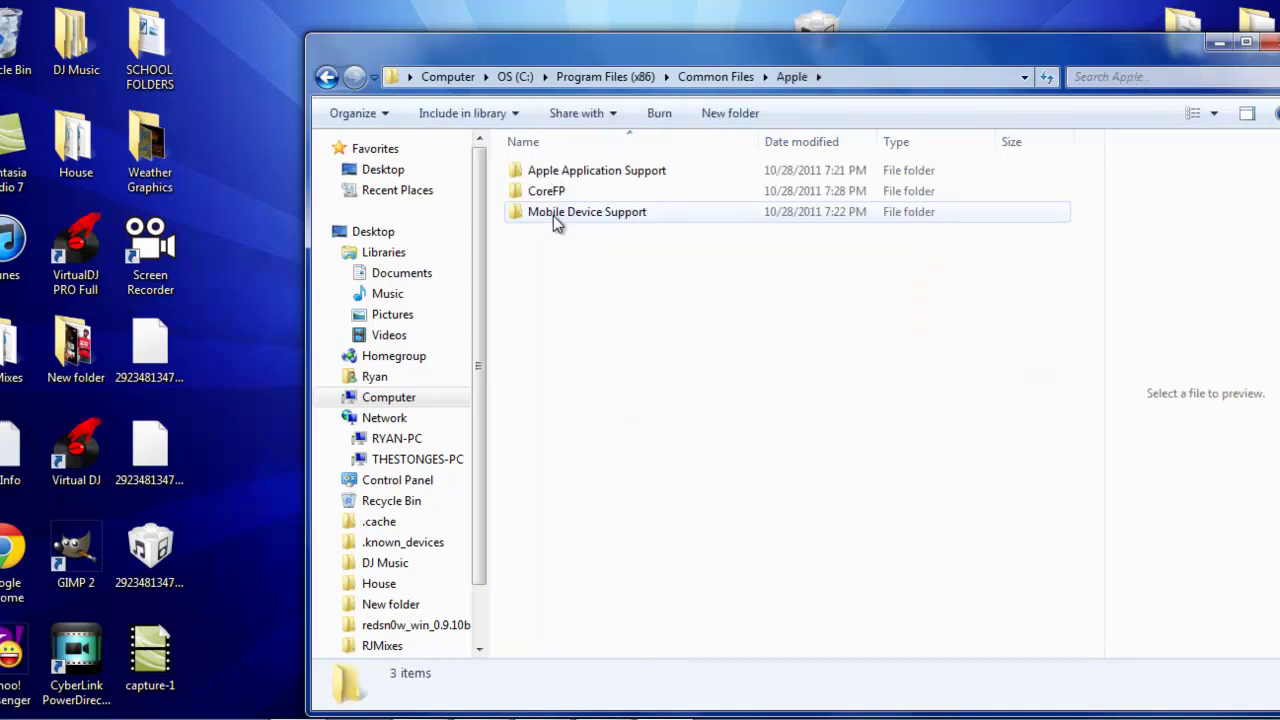
{"action": "double_click", "coordinate": [575, 172]}
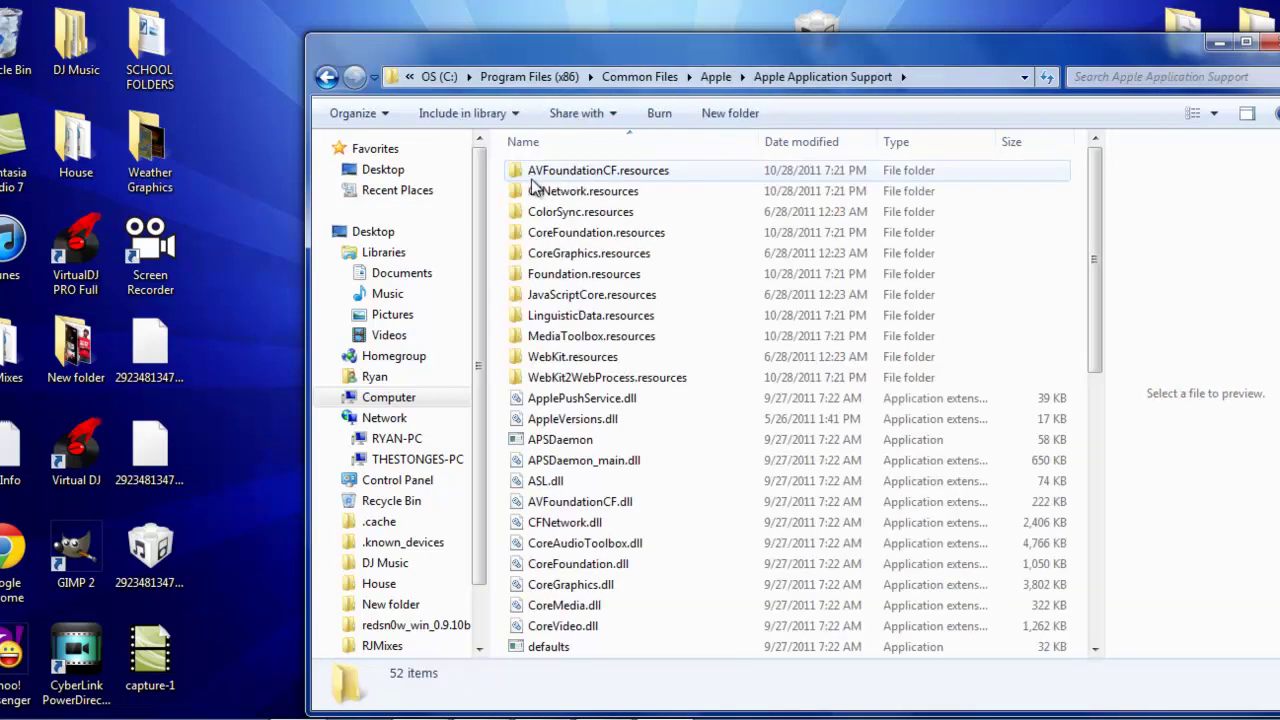
Select all files and folders in Apple Application Support and copy them.
{"action": "left_click_drag", "start_coordinate": [503, 162], "coordinate": [646, 700]}
{"action": "right_click", "coordinate": [662, 481]}
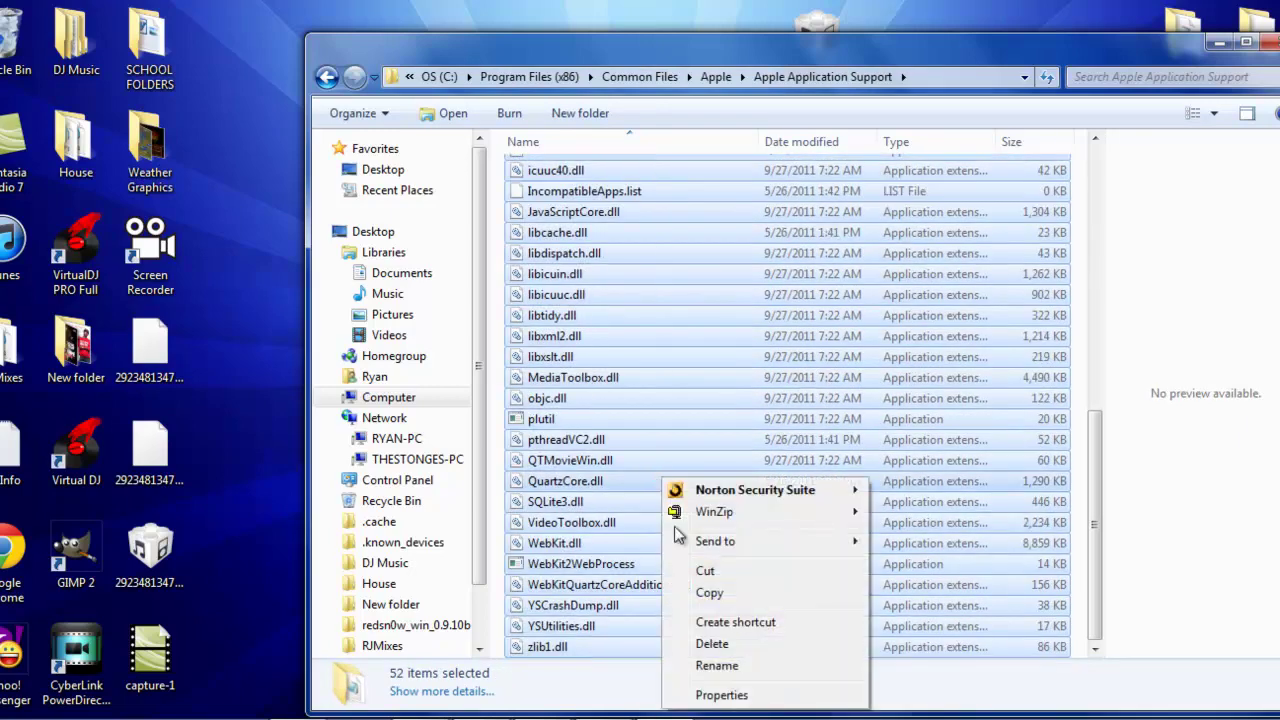
{"action": "left_click", "coordinate": [714, 593]}
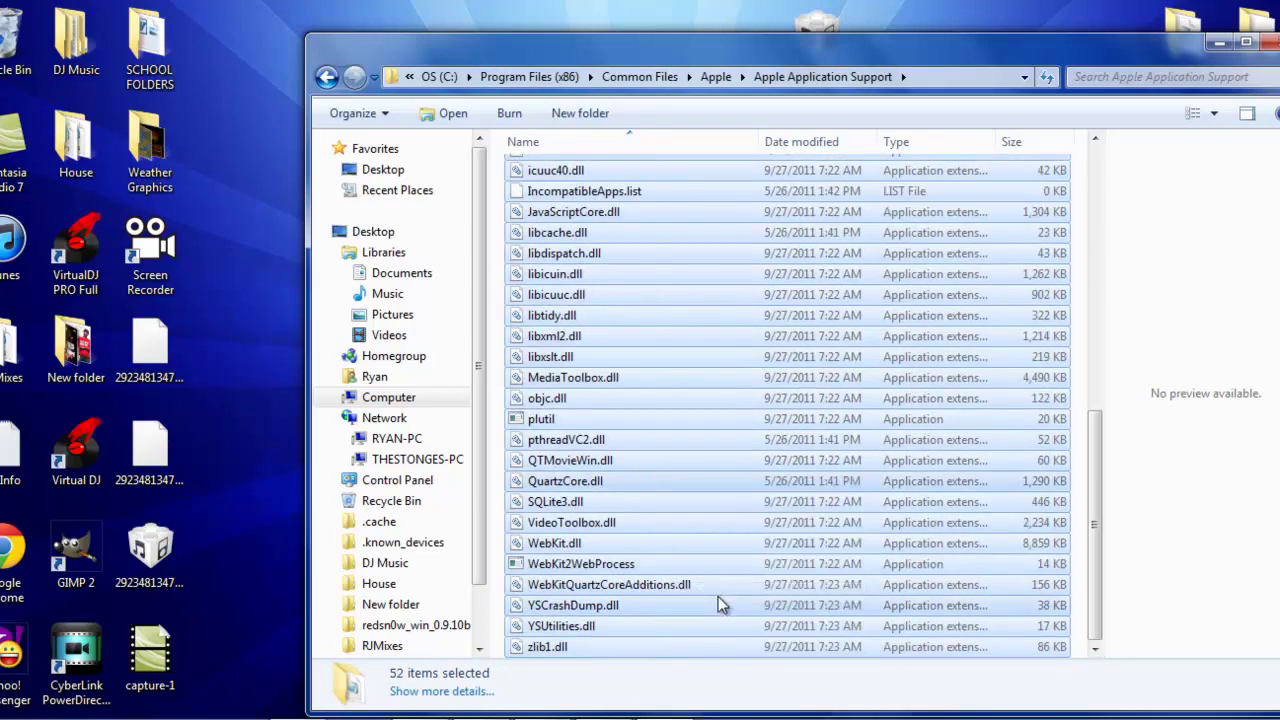
Open the redsn0w folder inside AppData, Roaming in the user's profile folder.
{"action": "left_click", "coordinate": [375, 378]}
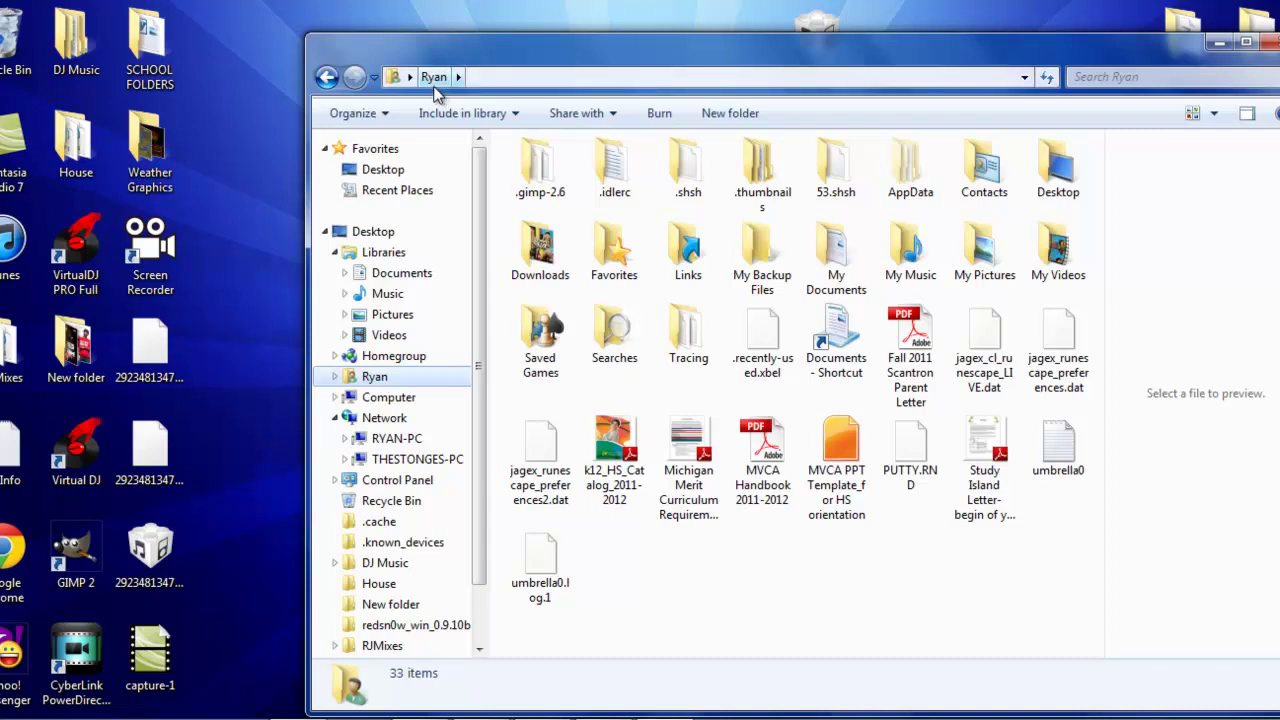
{"action": "double_click", "coordinate": [921, 184]}
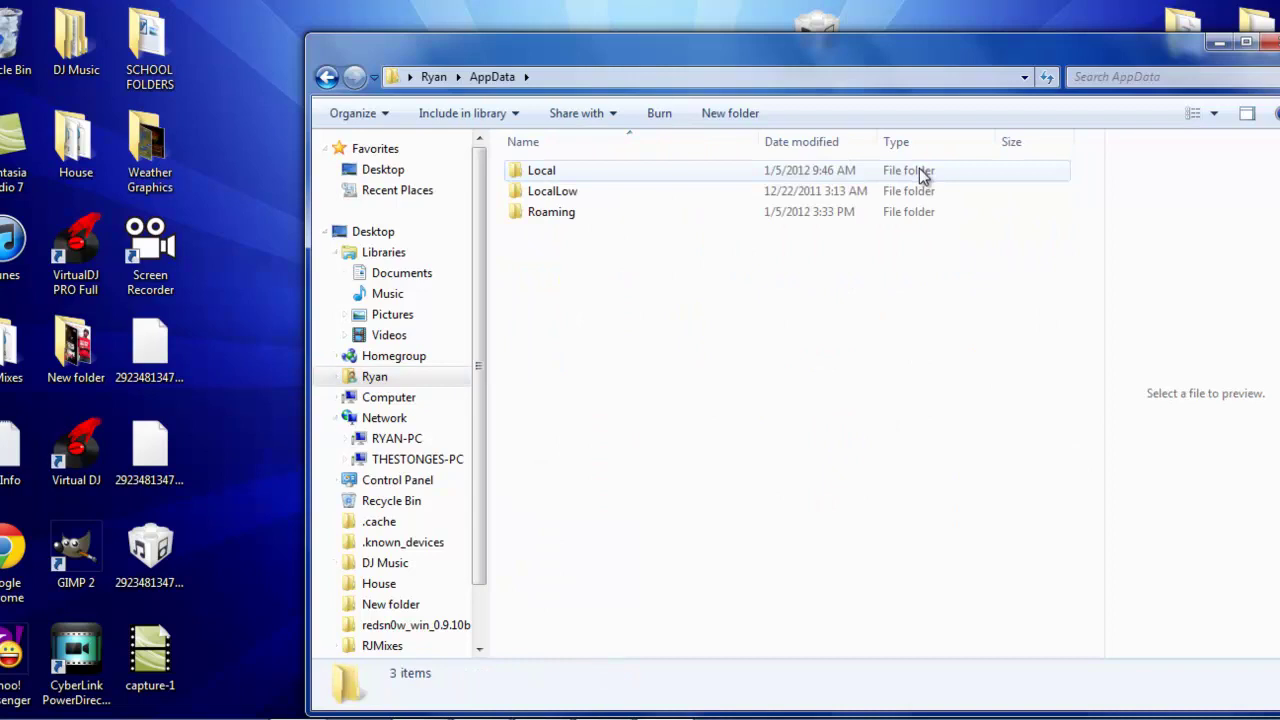
{"action": "double_click", "coordinate": [593, 222]}
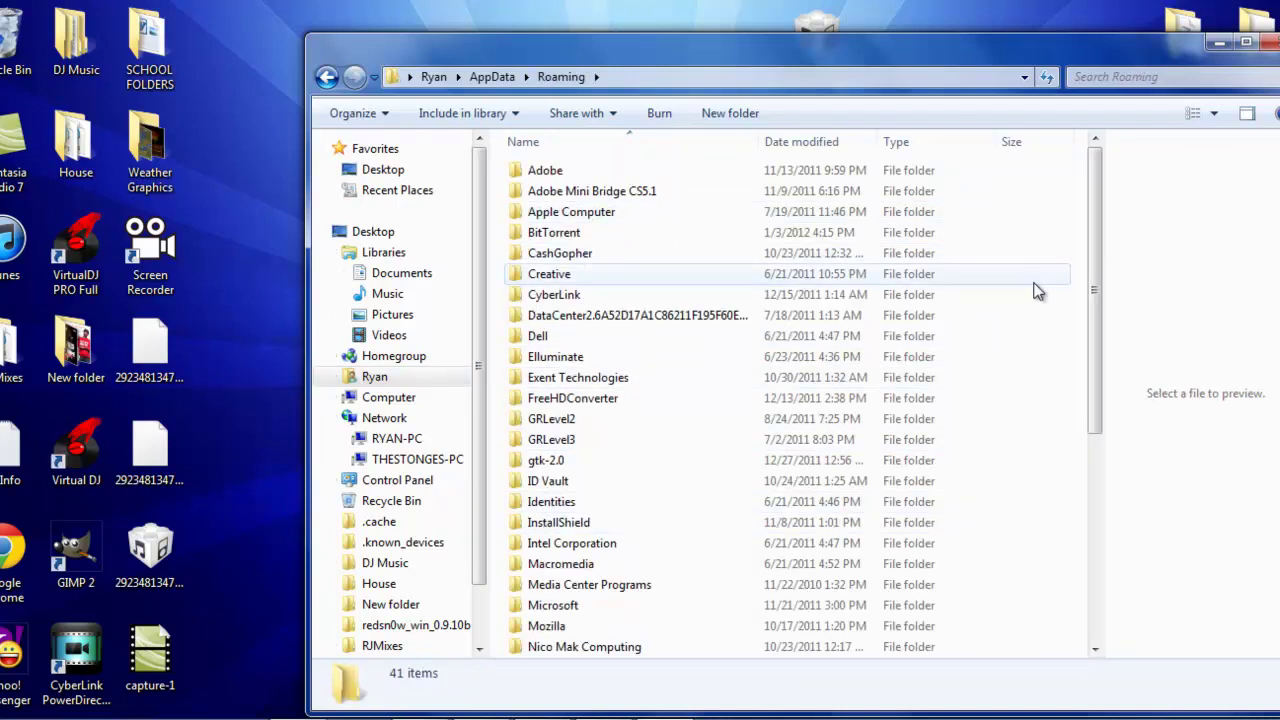
{"action": "scroll", "coordinate": [1085, 358], "scroll_direction": "down", "scroll_amount": 1}
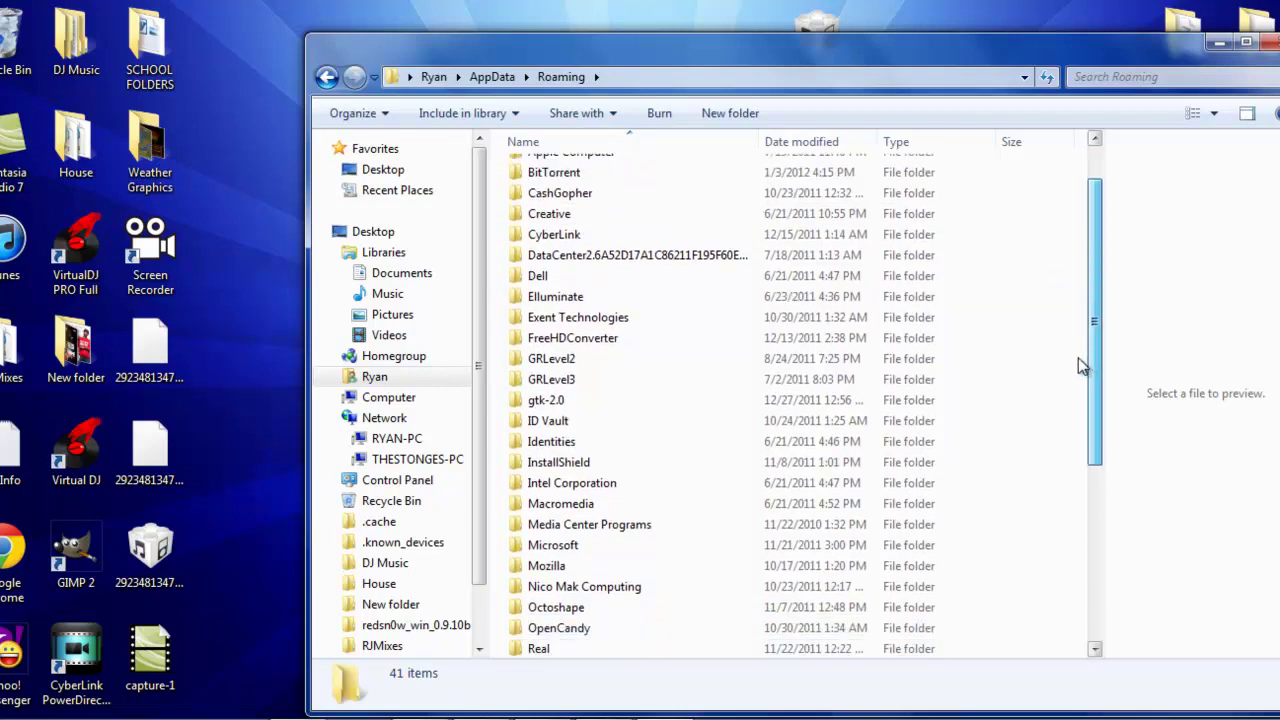
{"action": "scroll", "coordinate": [1080, 366], "scroll_direction": "down", "scroll_amount": 2}
{"action": "left_click", "coordinate": [605, 606]}
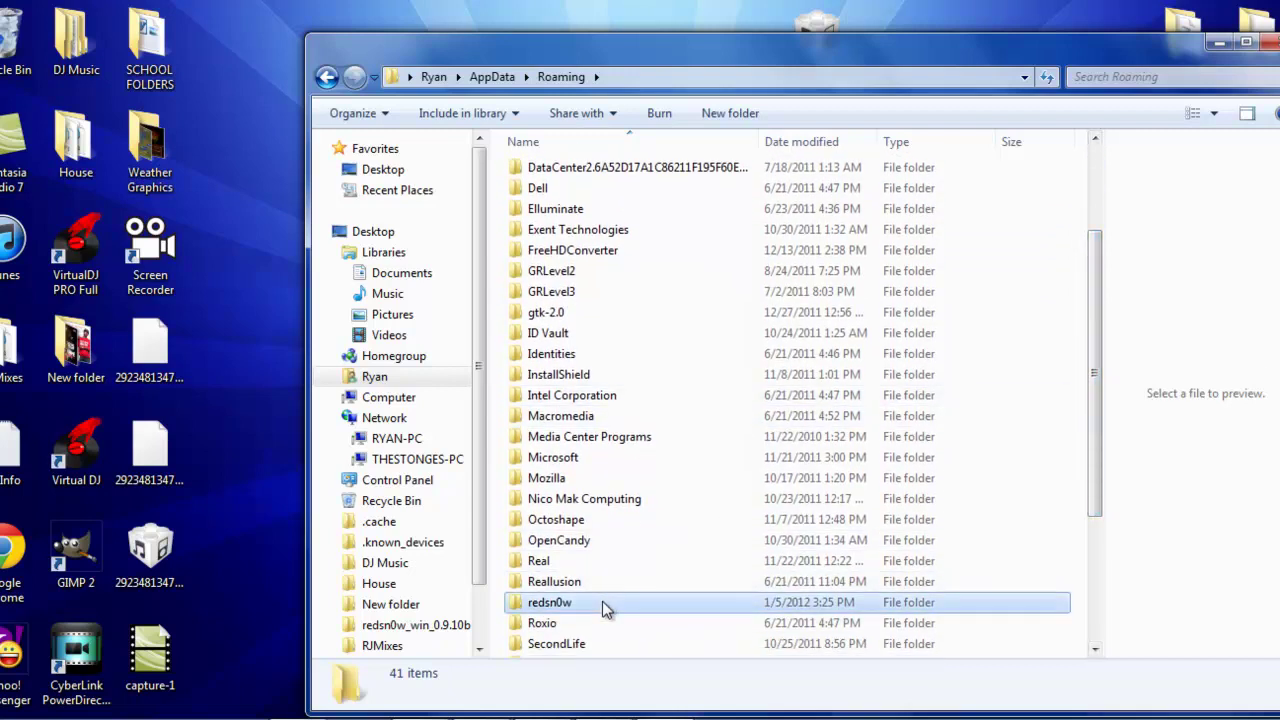
{"action": "double_click", "coordinate": [605, 604]}
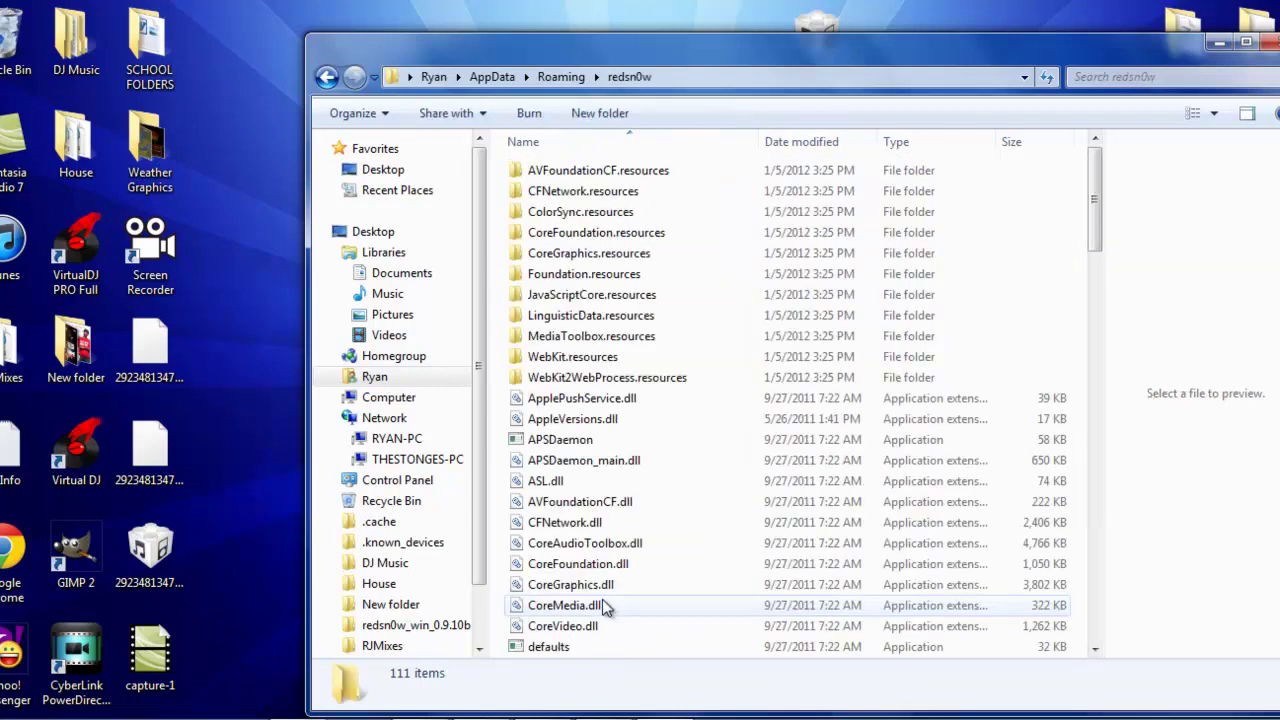
Examine the redsn0w folder's contents for the Apple Application Support files without pasting the copied items.
{"action": "right_click", "coordinate": [1074, 243]}
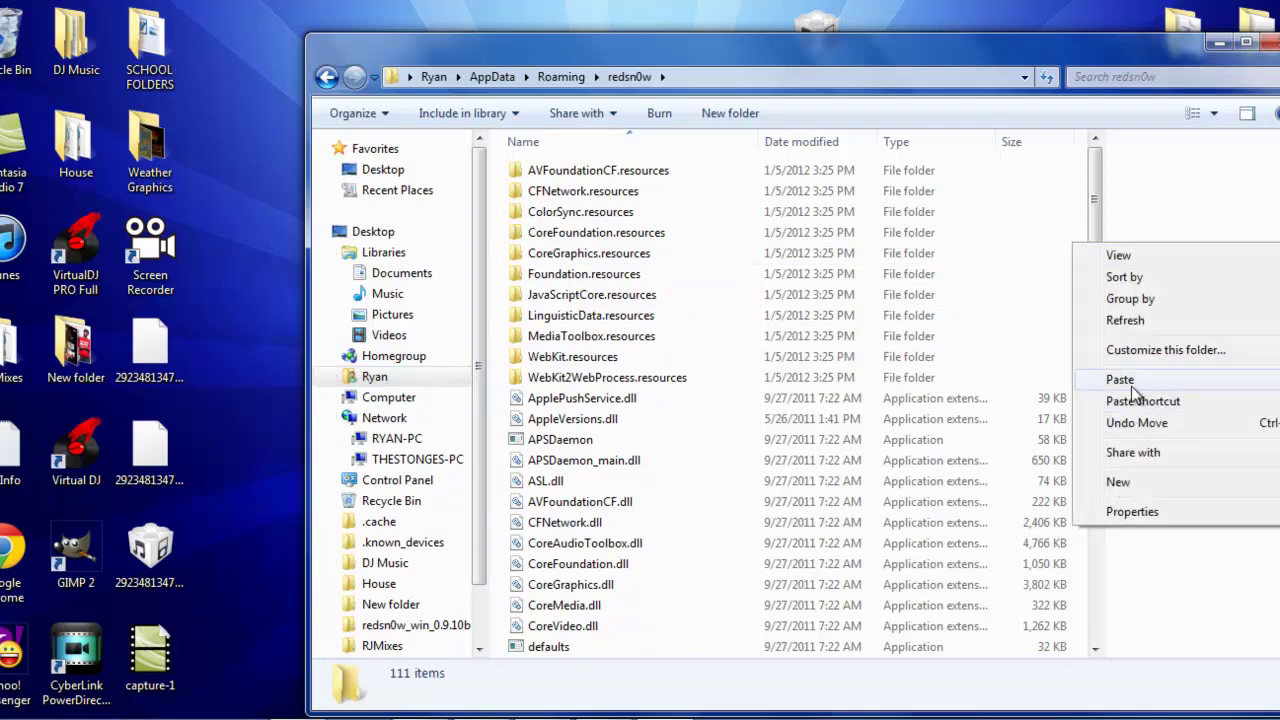
{"action": "left_click", "coordinate": [891, 58]}
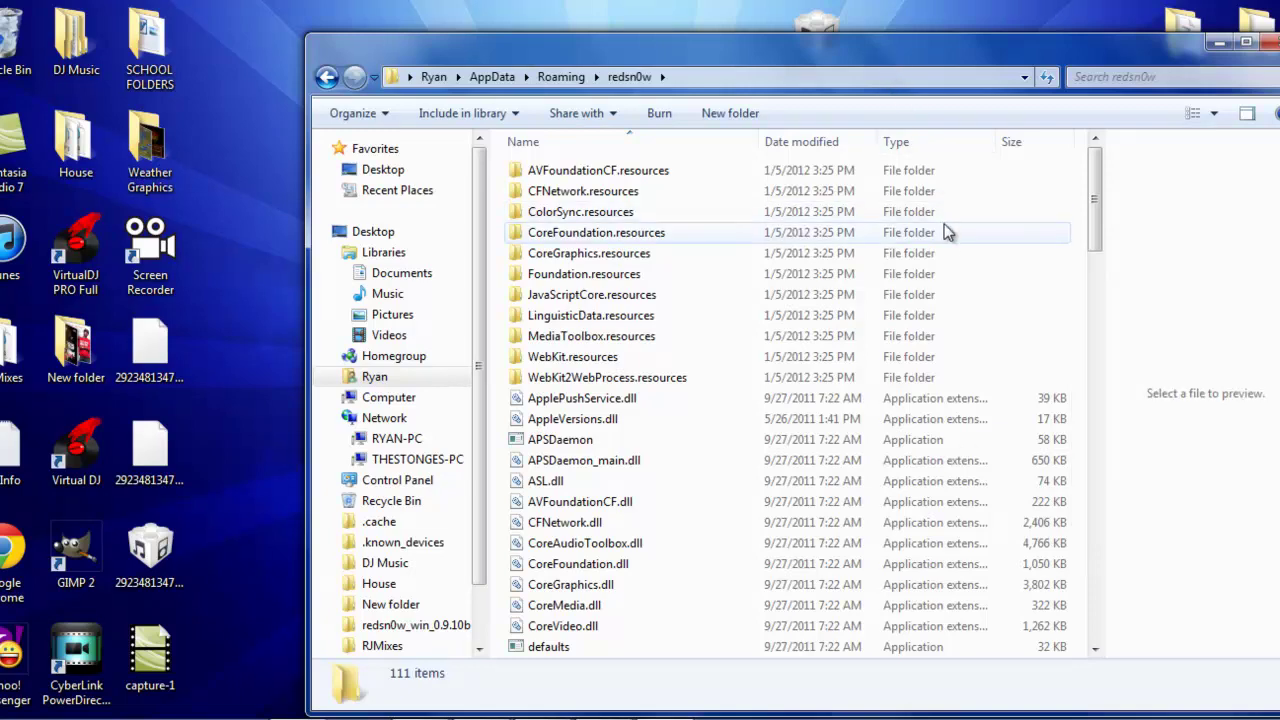
{"action": "scroll", "coordinate": [1070, 320], "scroll_direction": "down", "scroll_amount": 15}
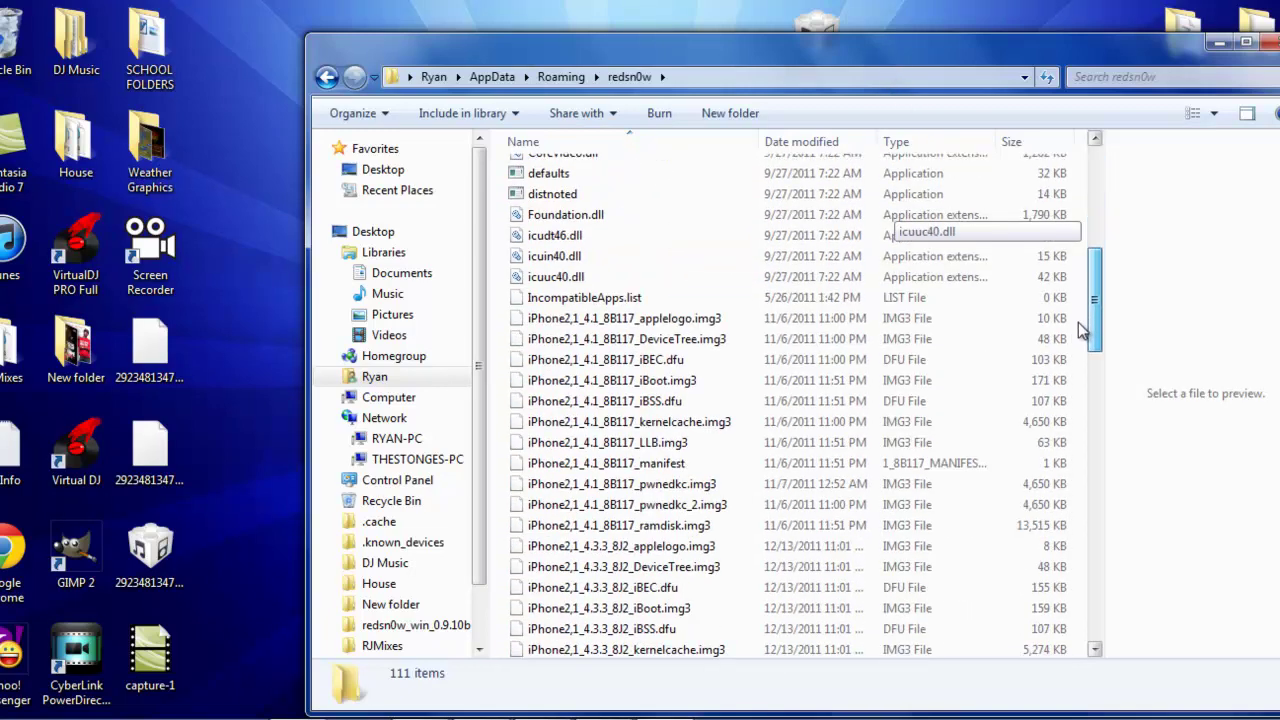
{"action": "scroll", "coordinate": [1070, 452], "scroll_direction": "down", "scroll_amount": 6}
{"action": "scroll", "coordinate": [1070, 452], "scroll_direction": "up", "scroll_amount": 20}
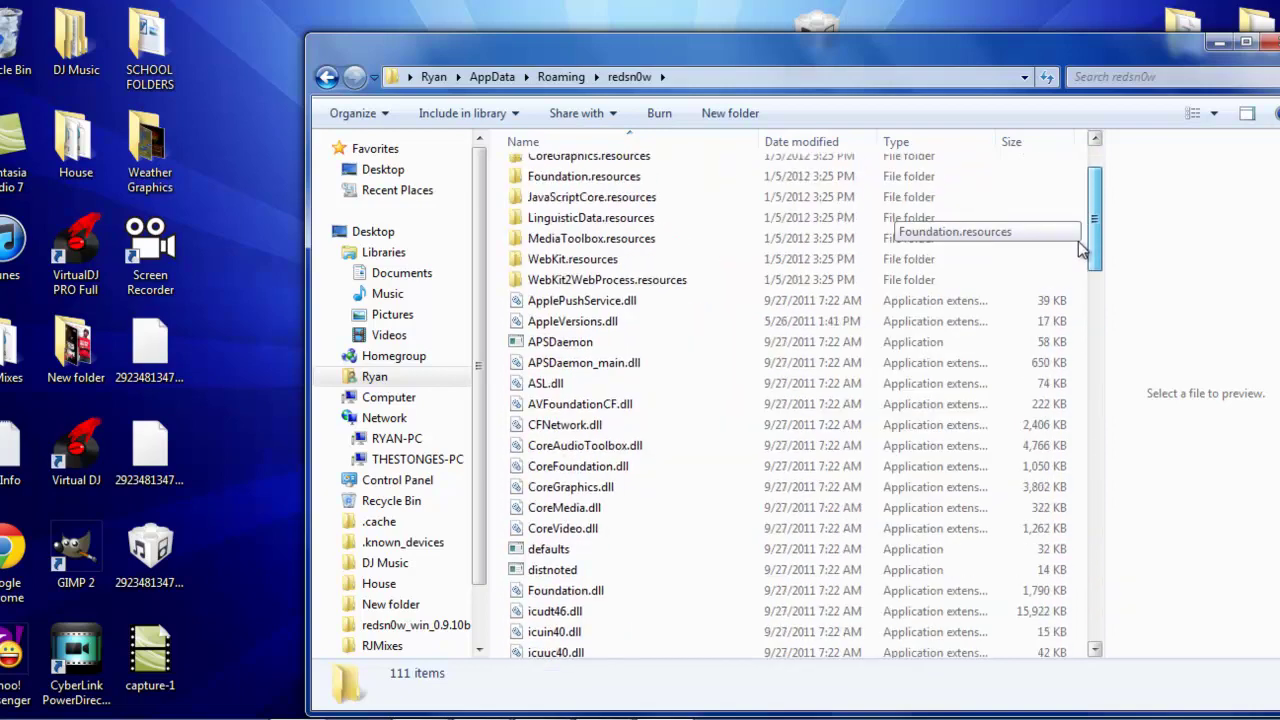